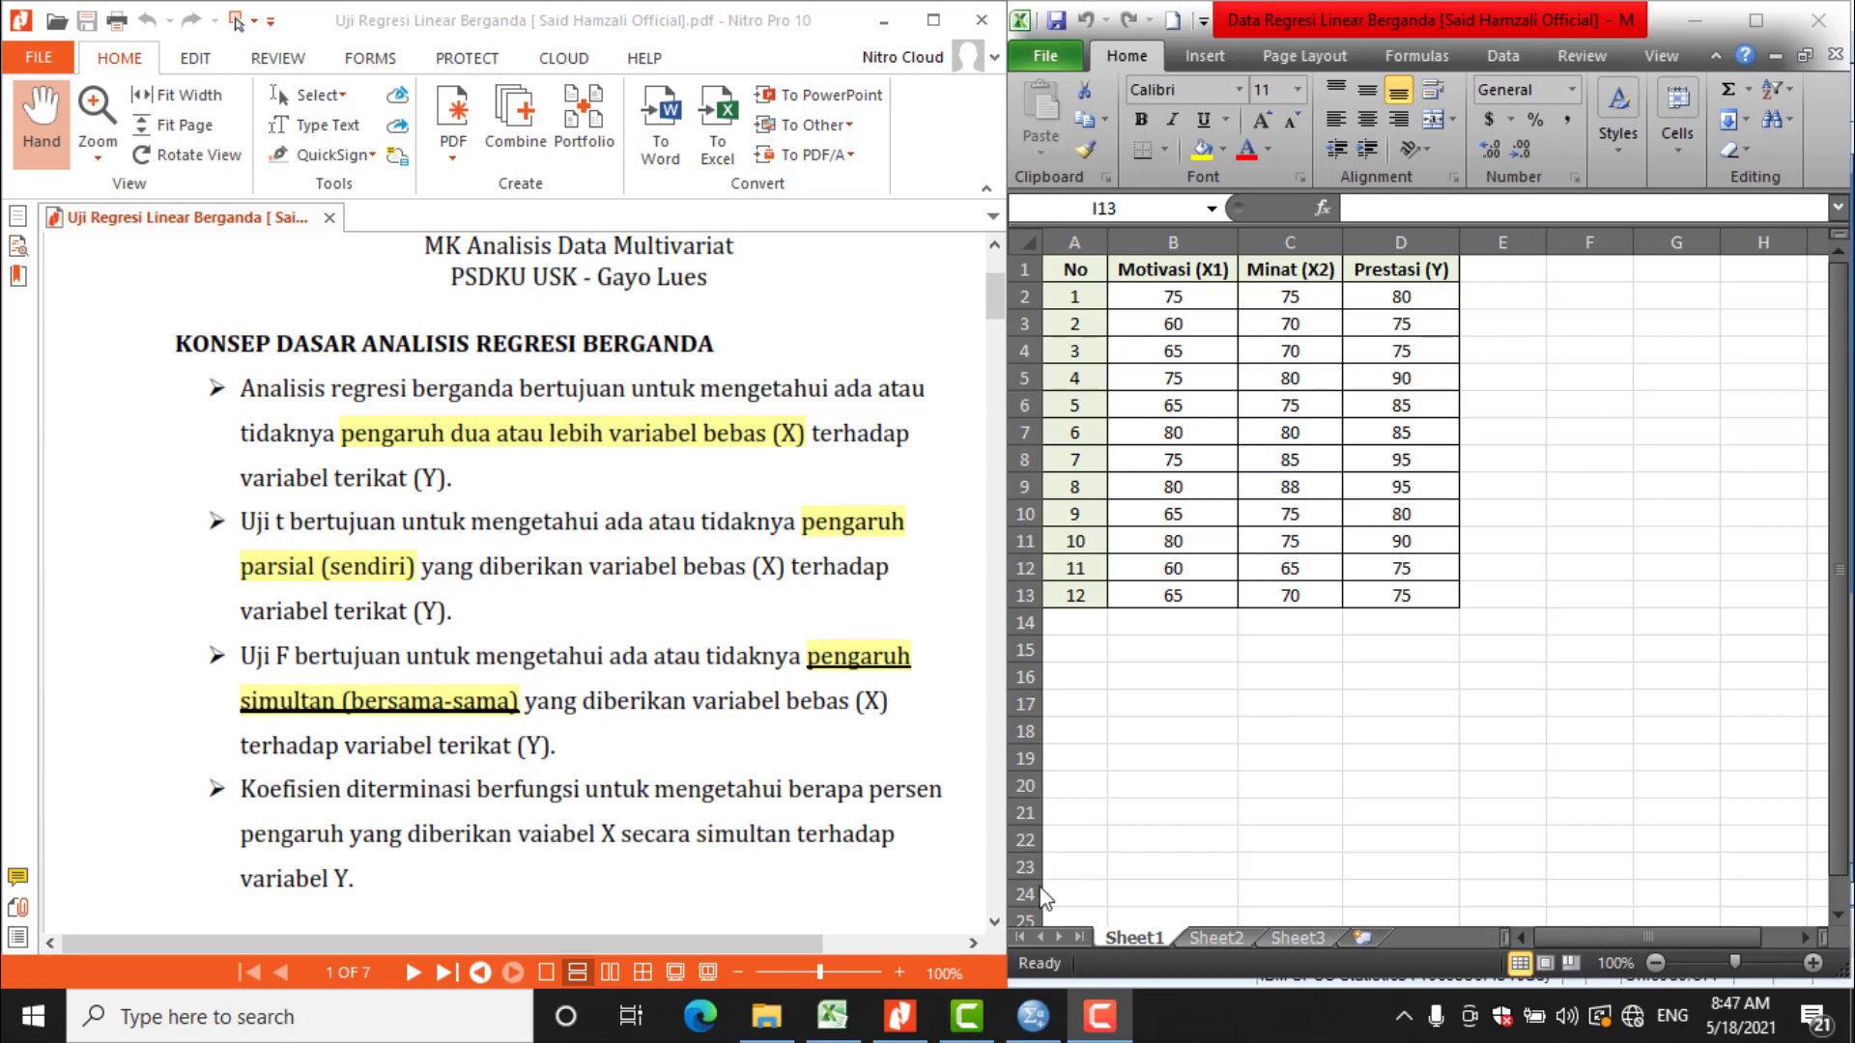
- Switch to SPSS and define three variables named X1, X2 and Y in the first three rows of the variable definitions
click(1031, 1016)
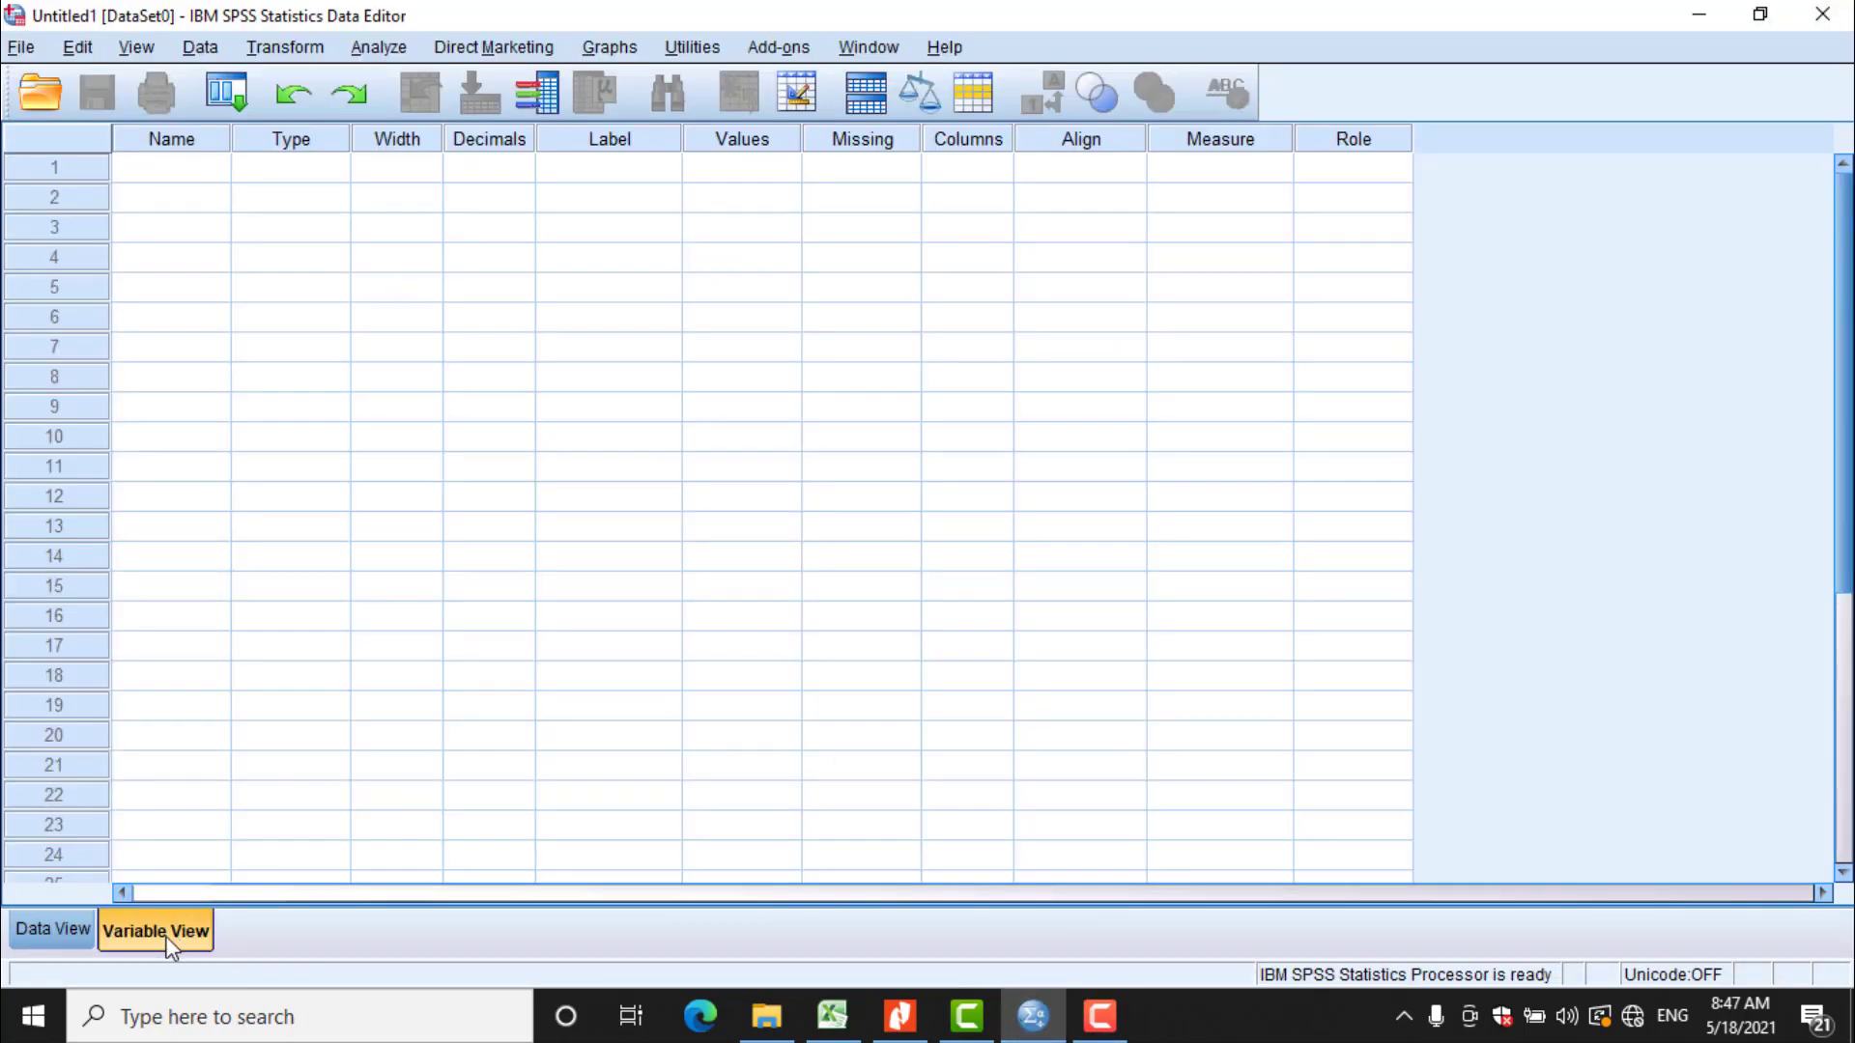
click(179, 183)
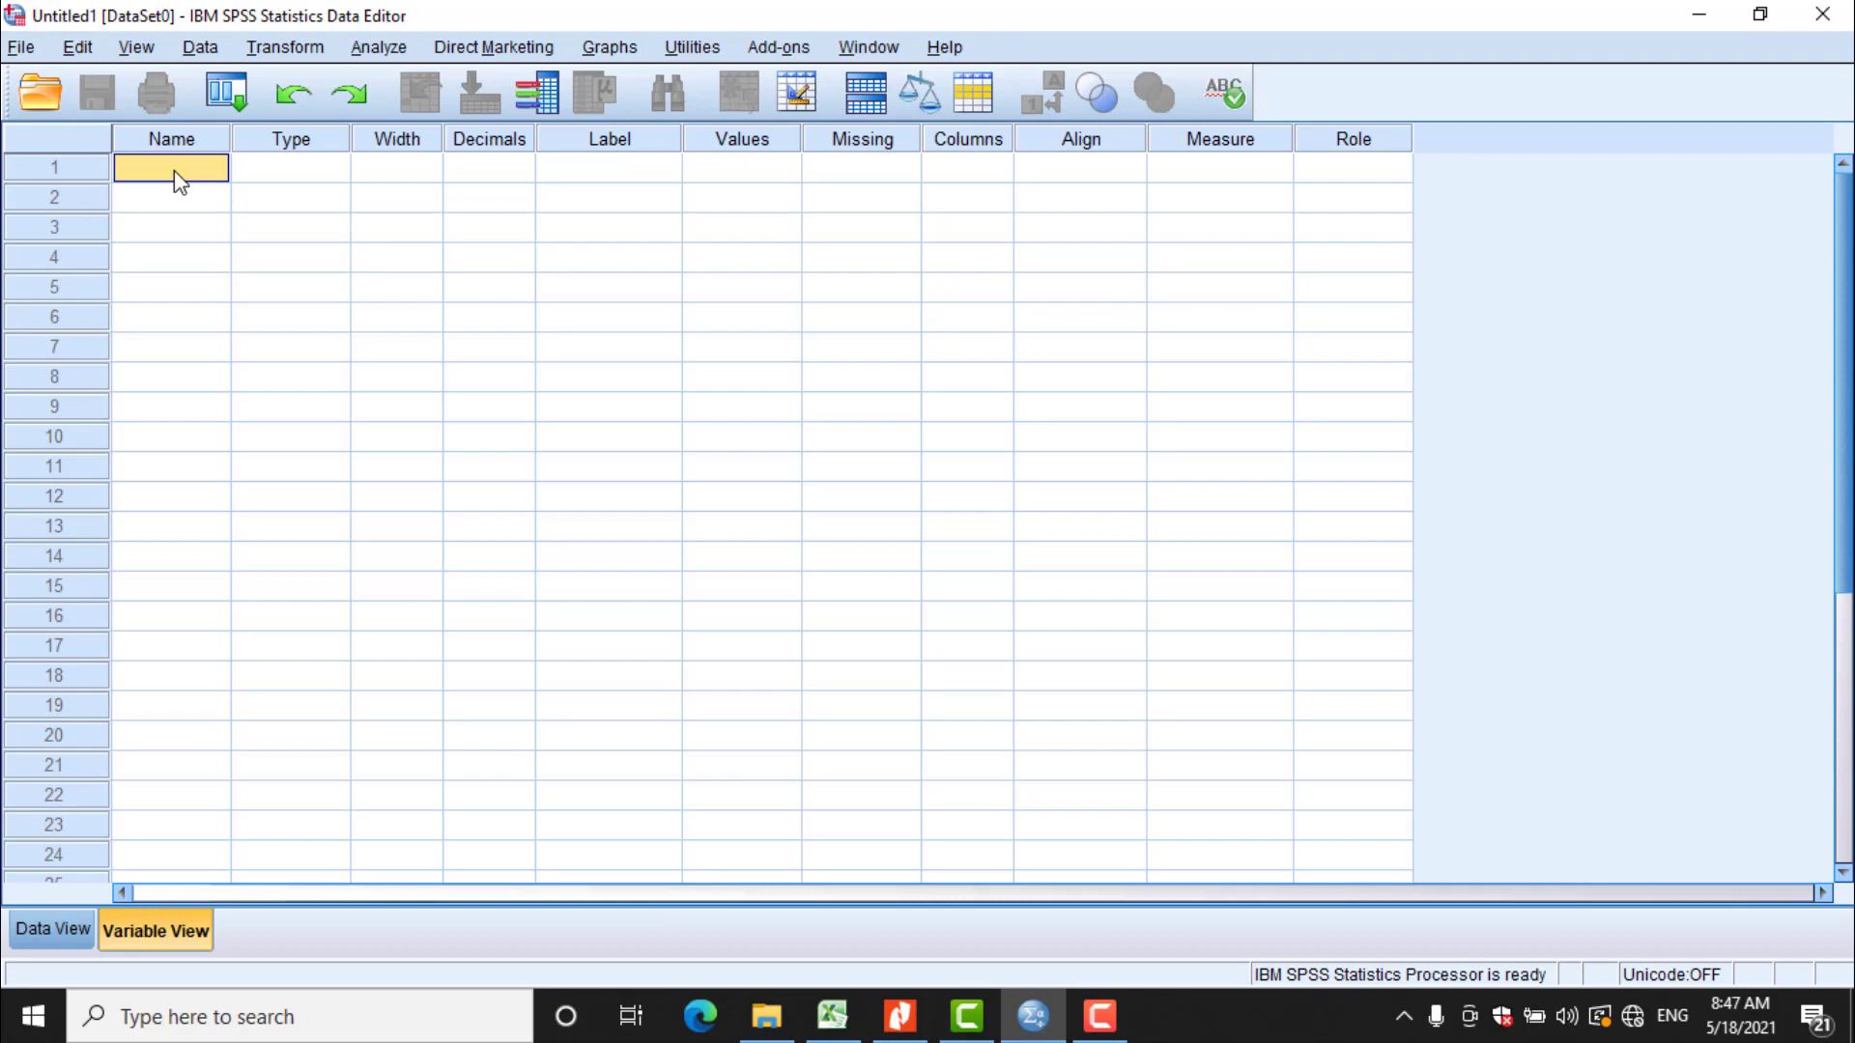
text(x)
text(x)
text(1)
click(191, 210)
text(X2)
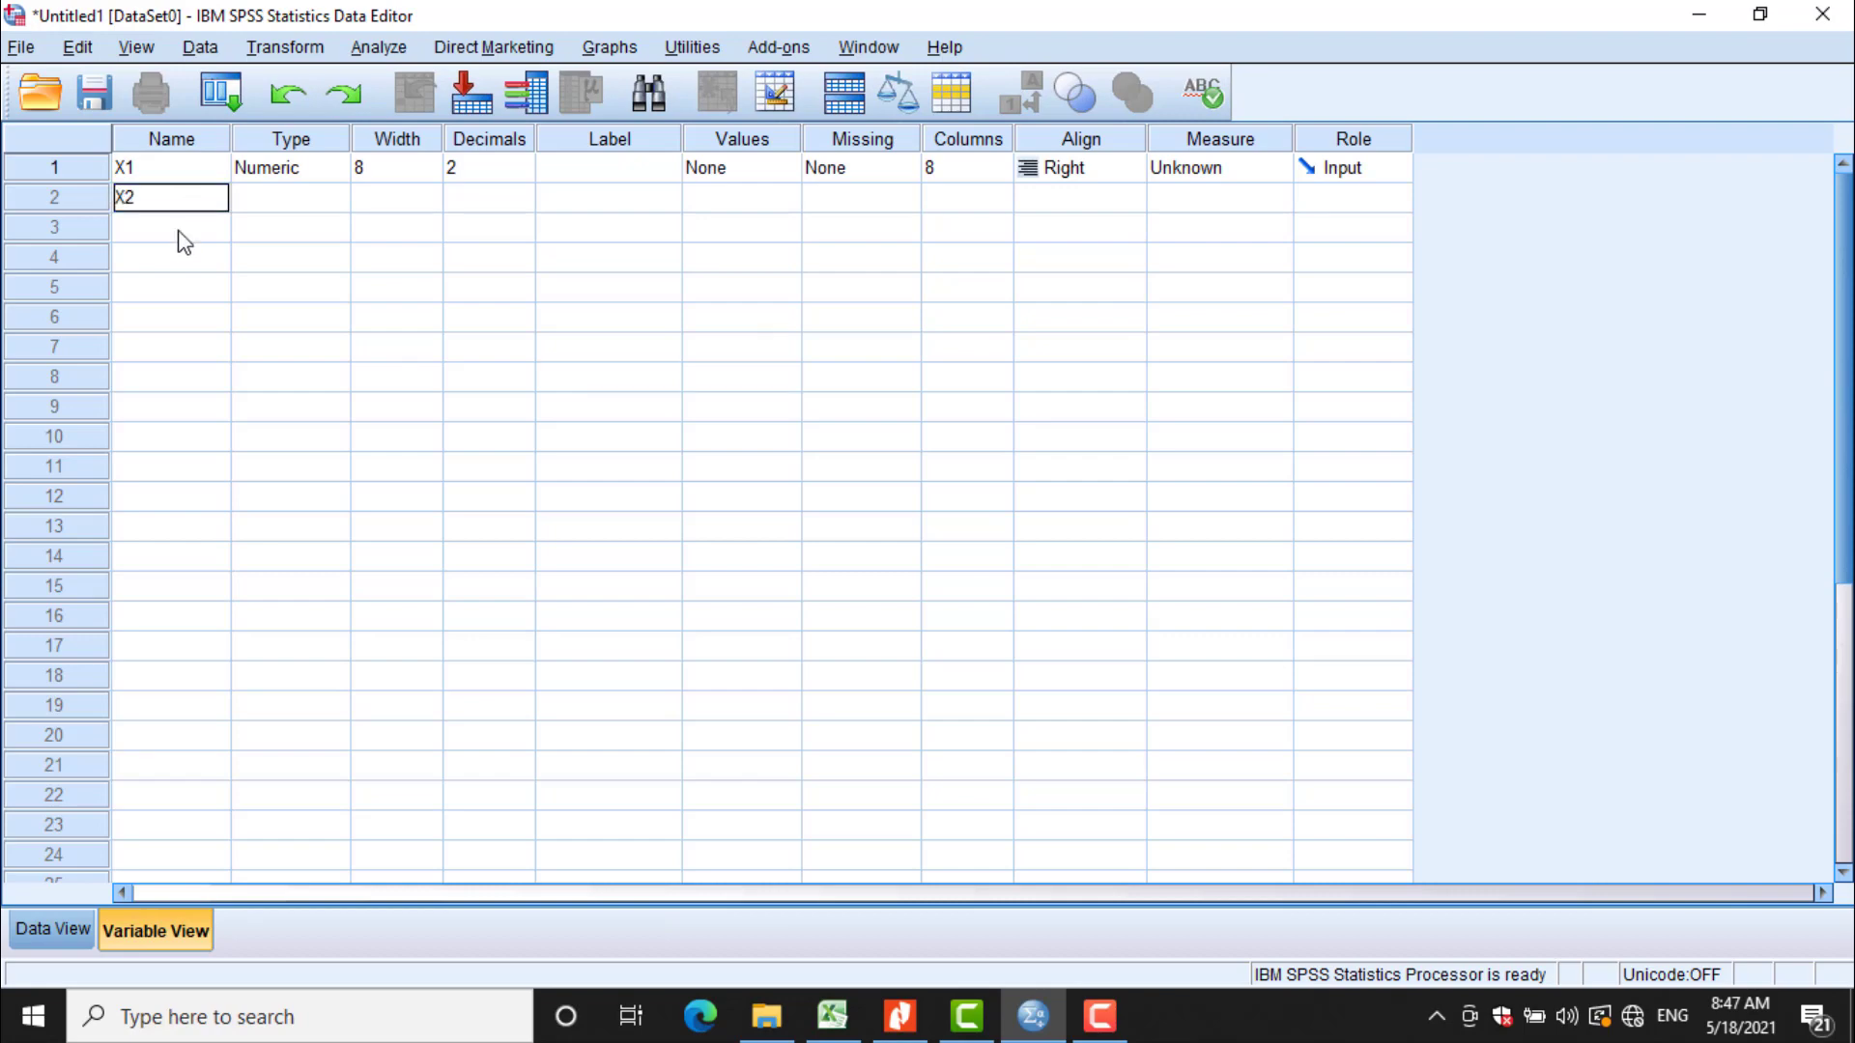
click(179, 232)
text(Y)
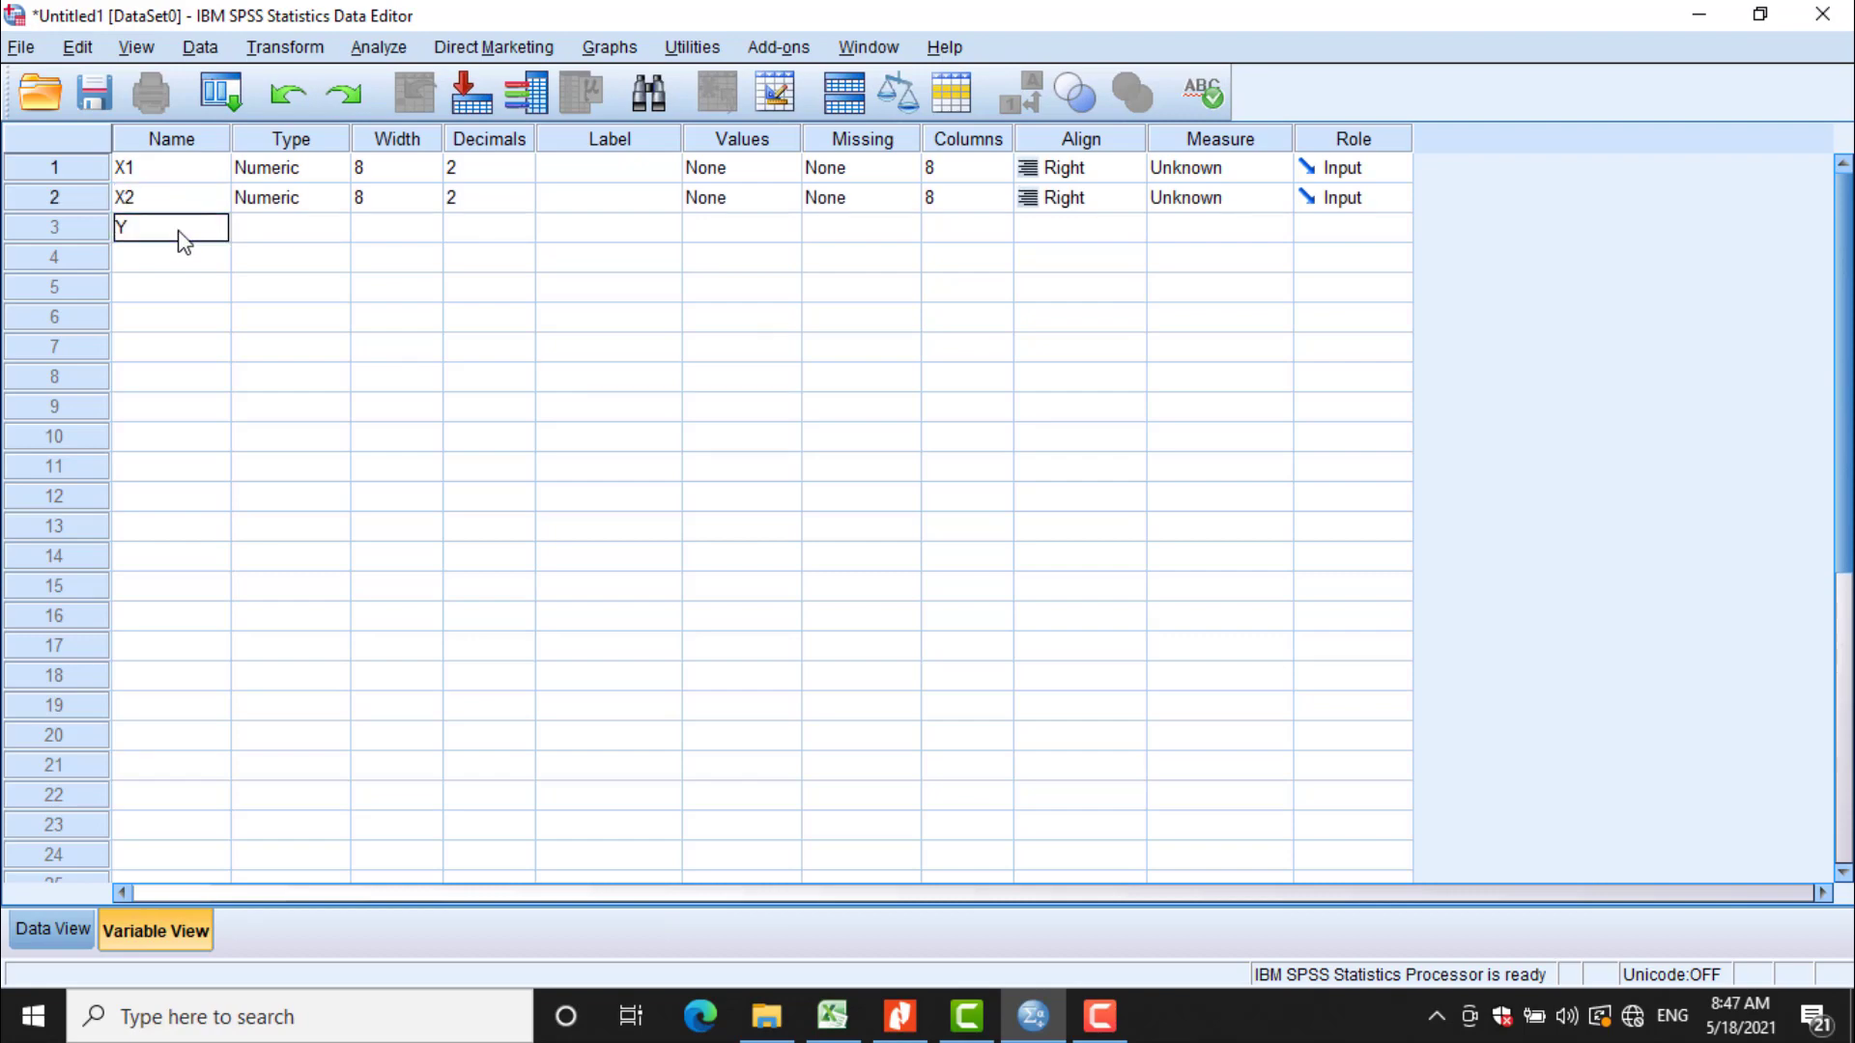
- Label variable X1 as "Motivasi (X1)", X2 as "Minat (X2)" and Y as "Prestasi (Y)"
click(602, 174)
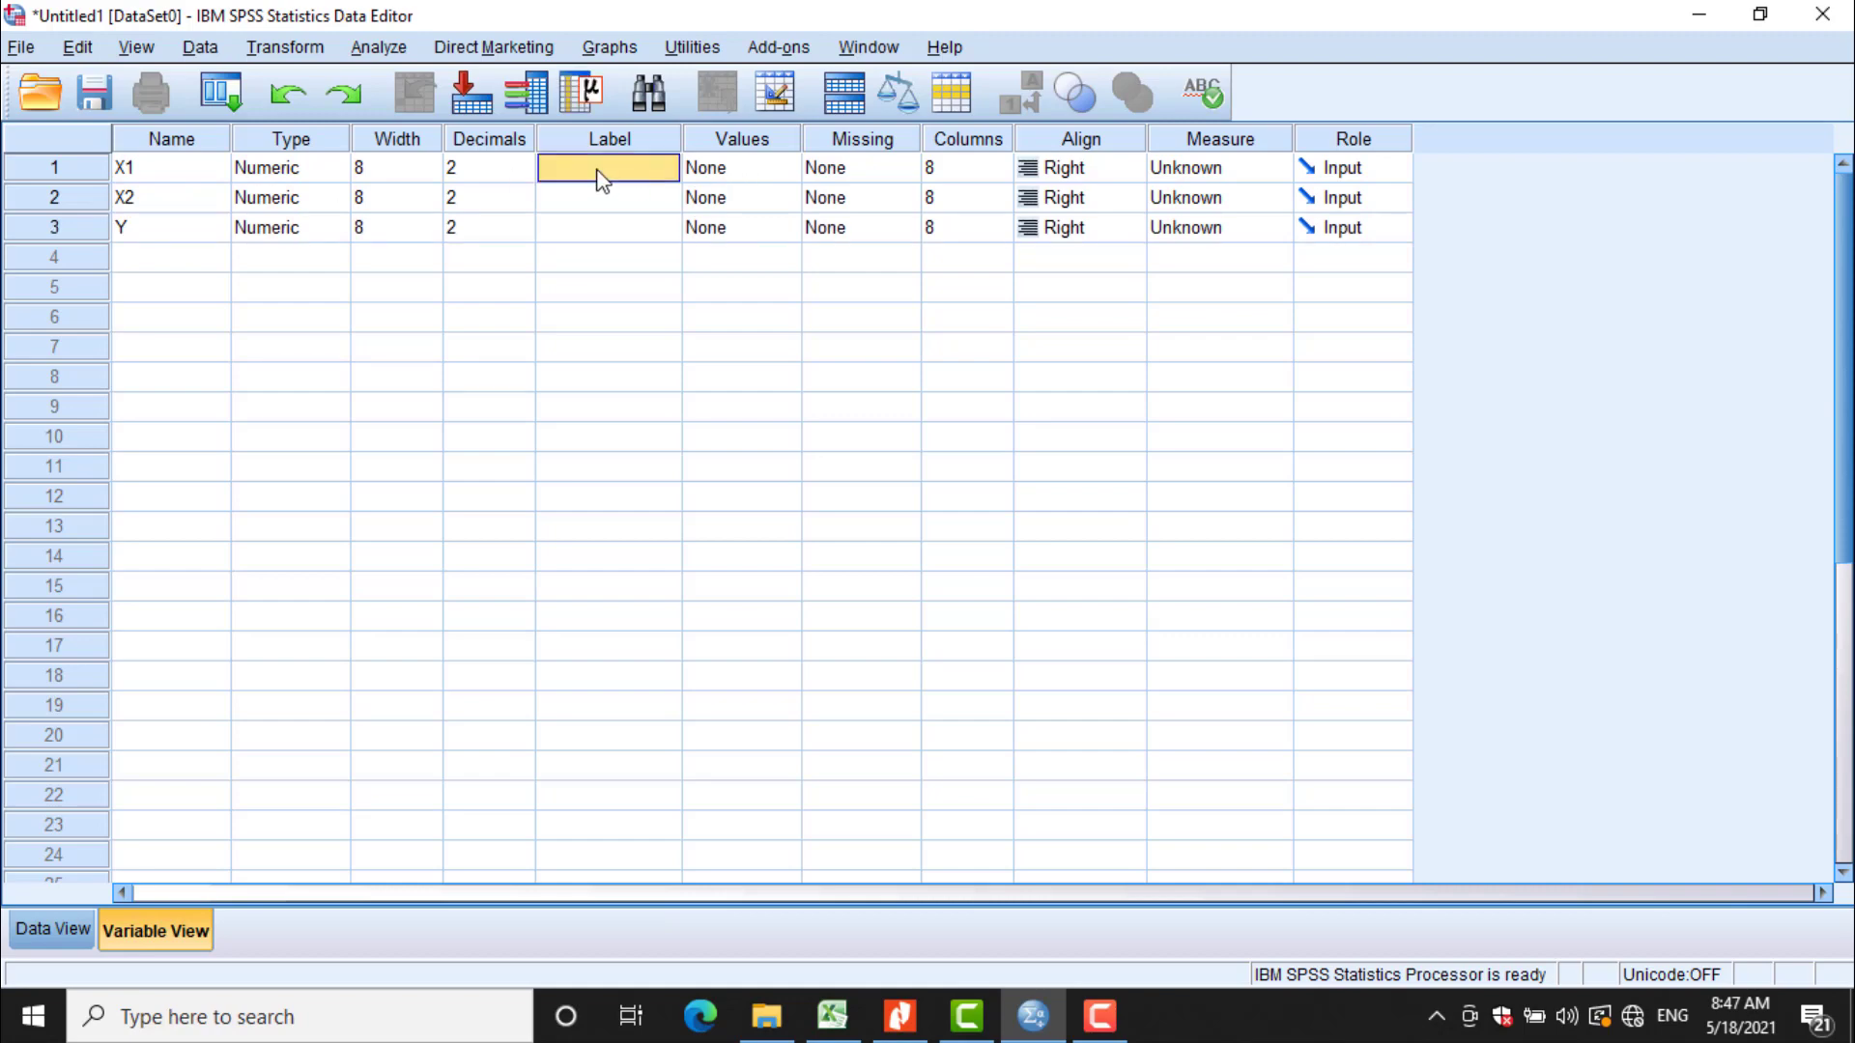
text(M)
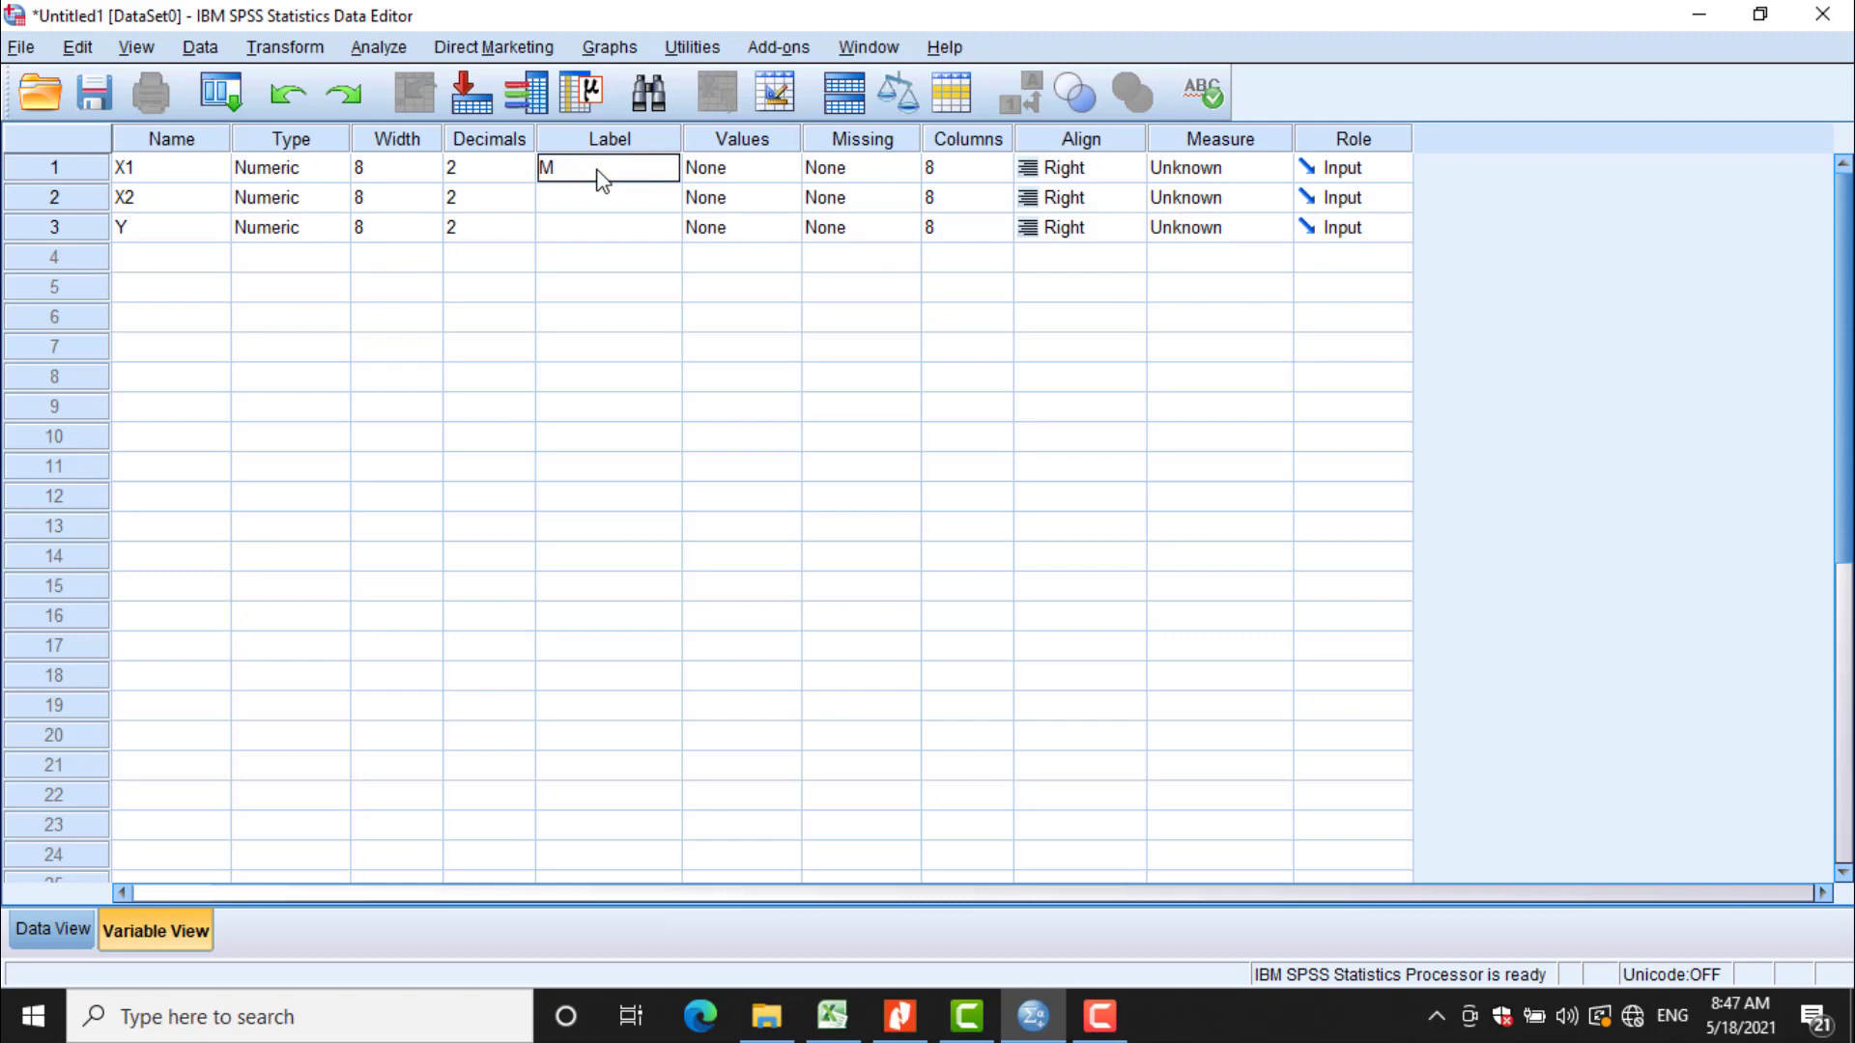
text(otivasi (X1))
click(606, 197)
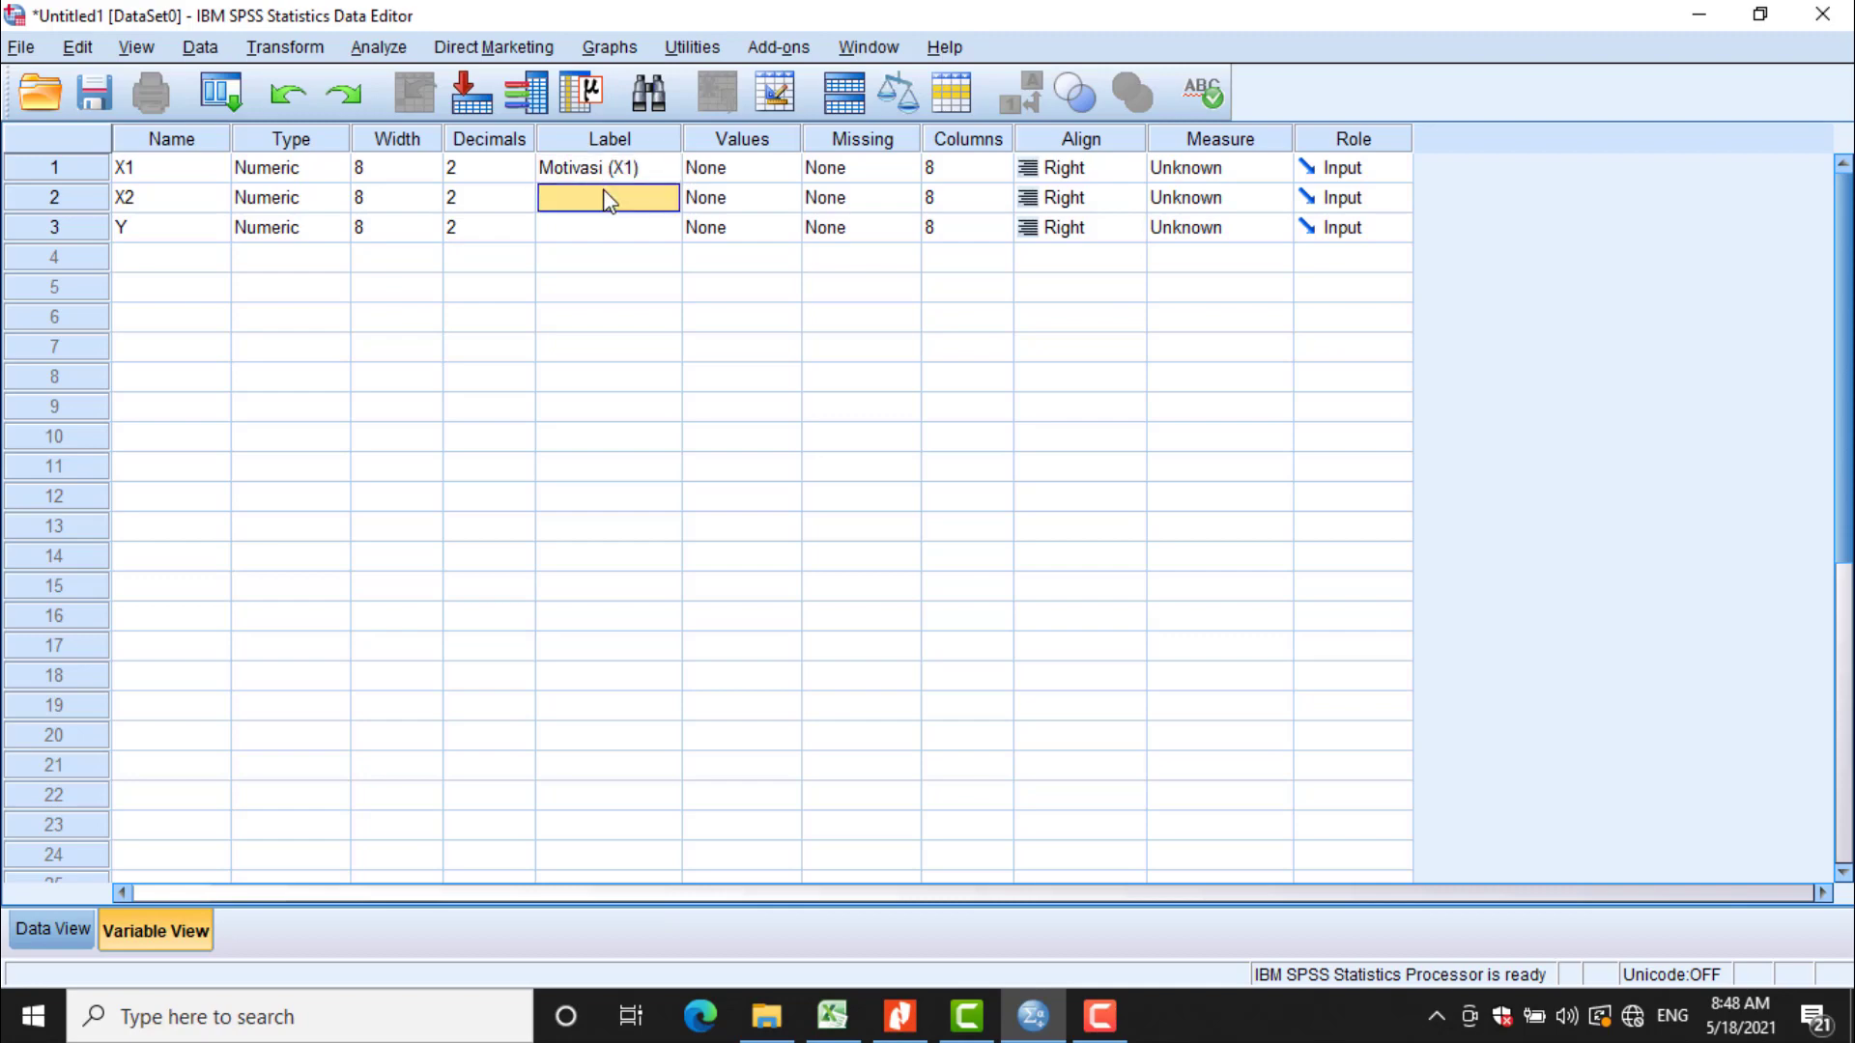
text(Minat)
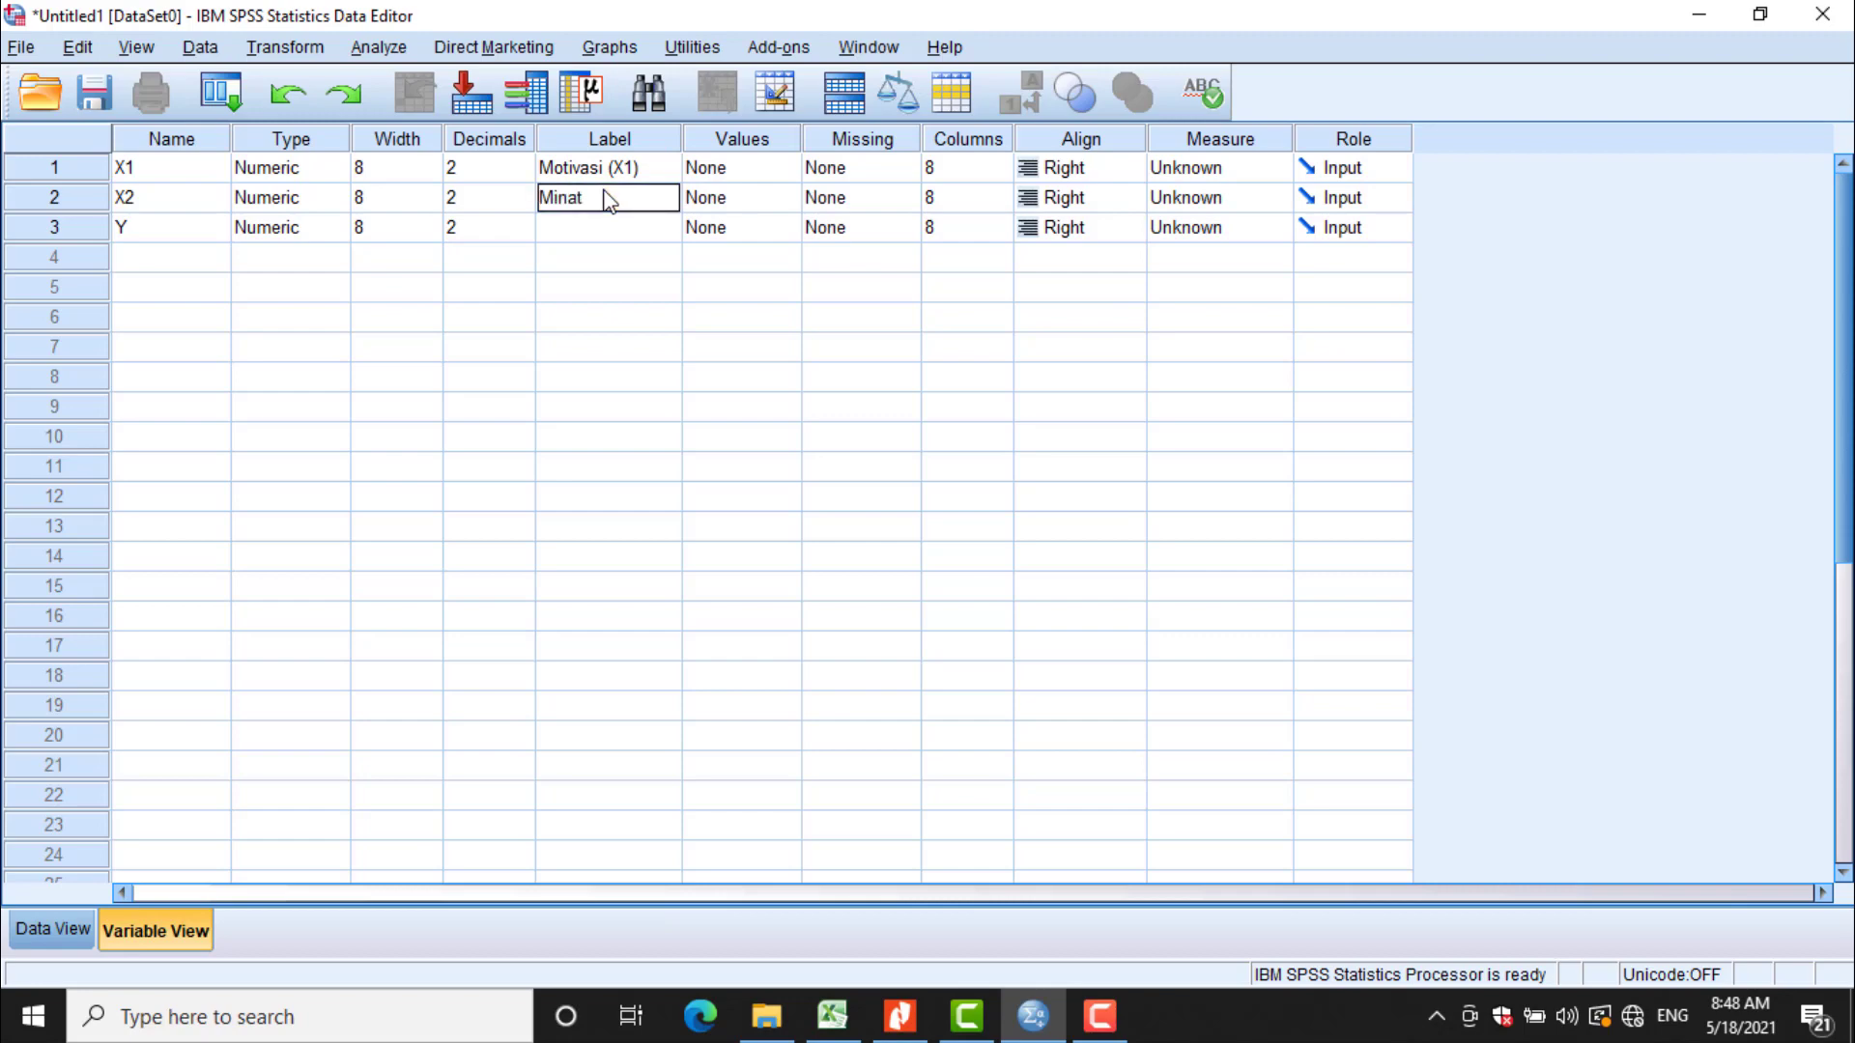
text( (X2))
click(608, 231)
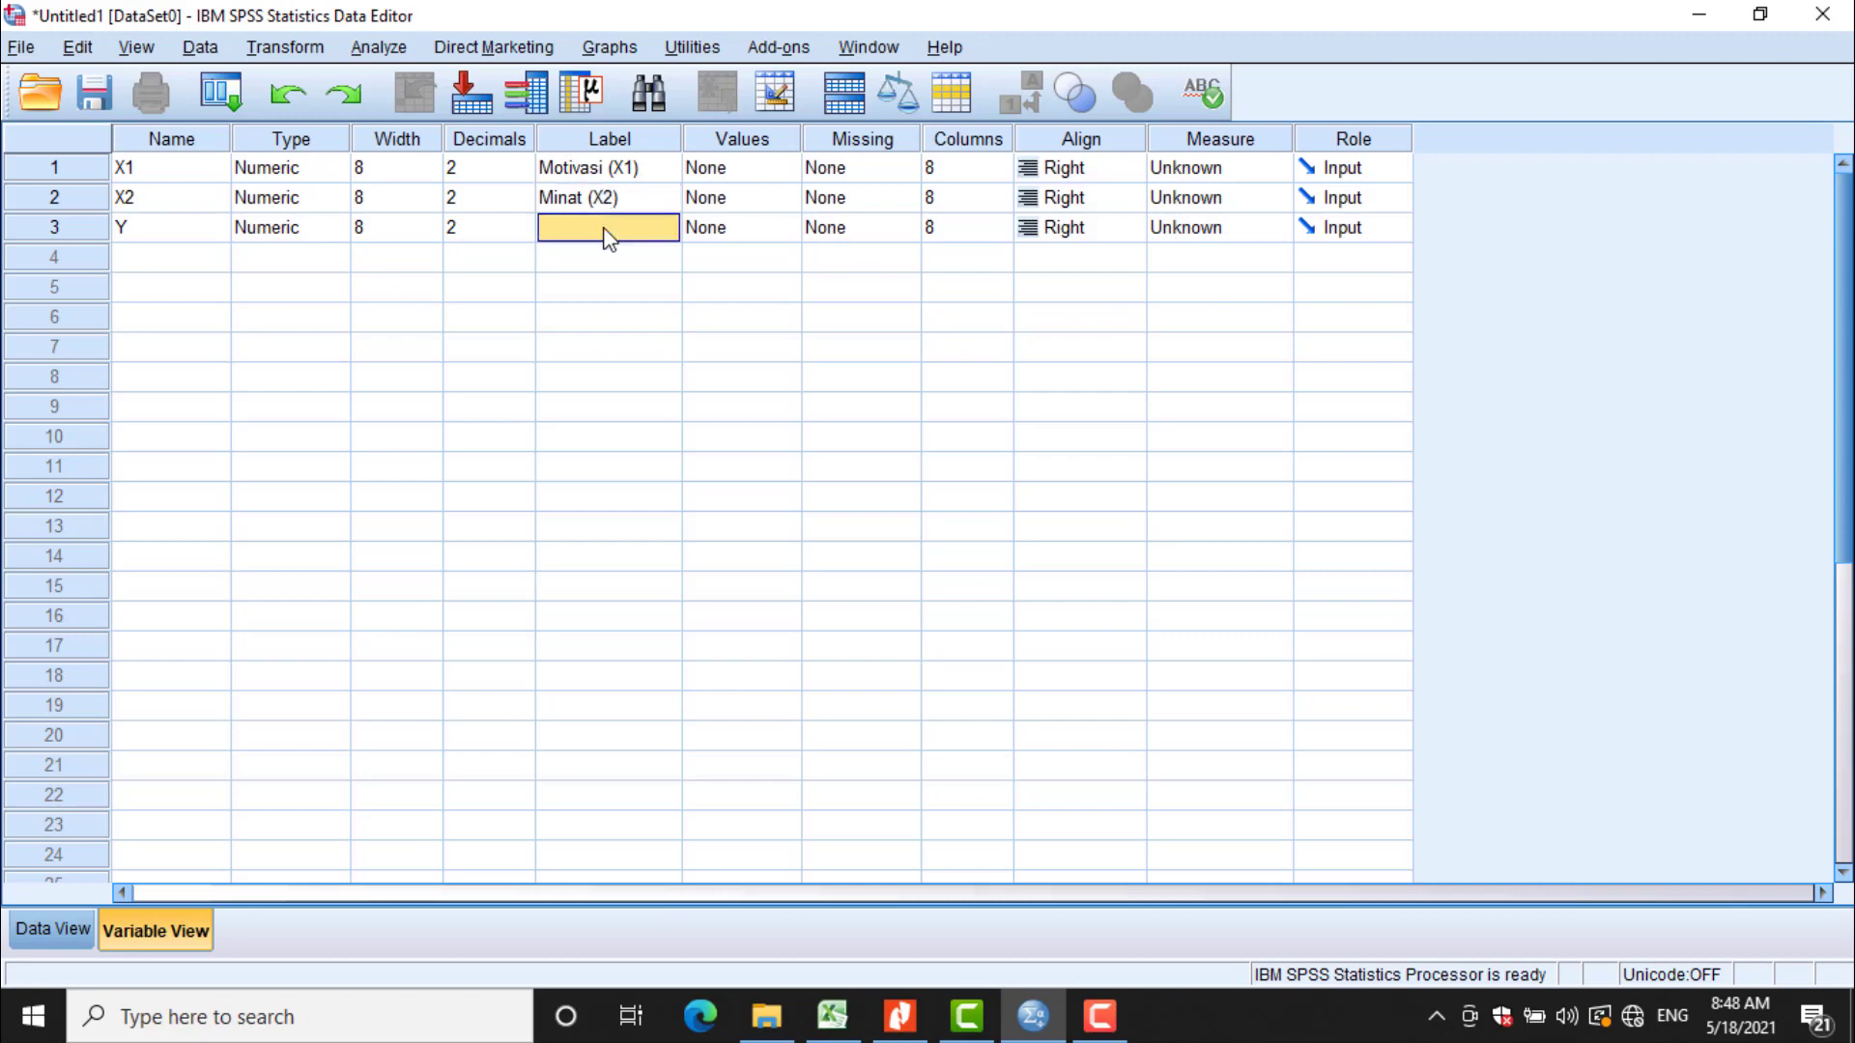
text(Presta)
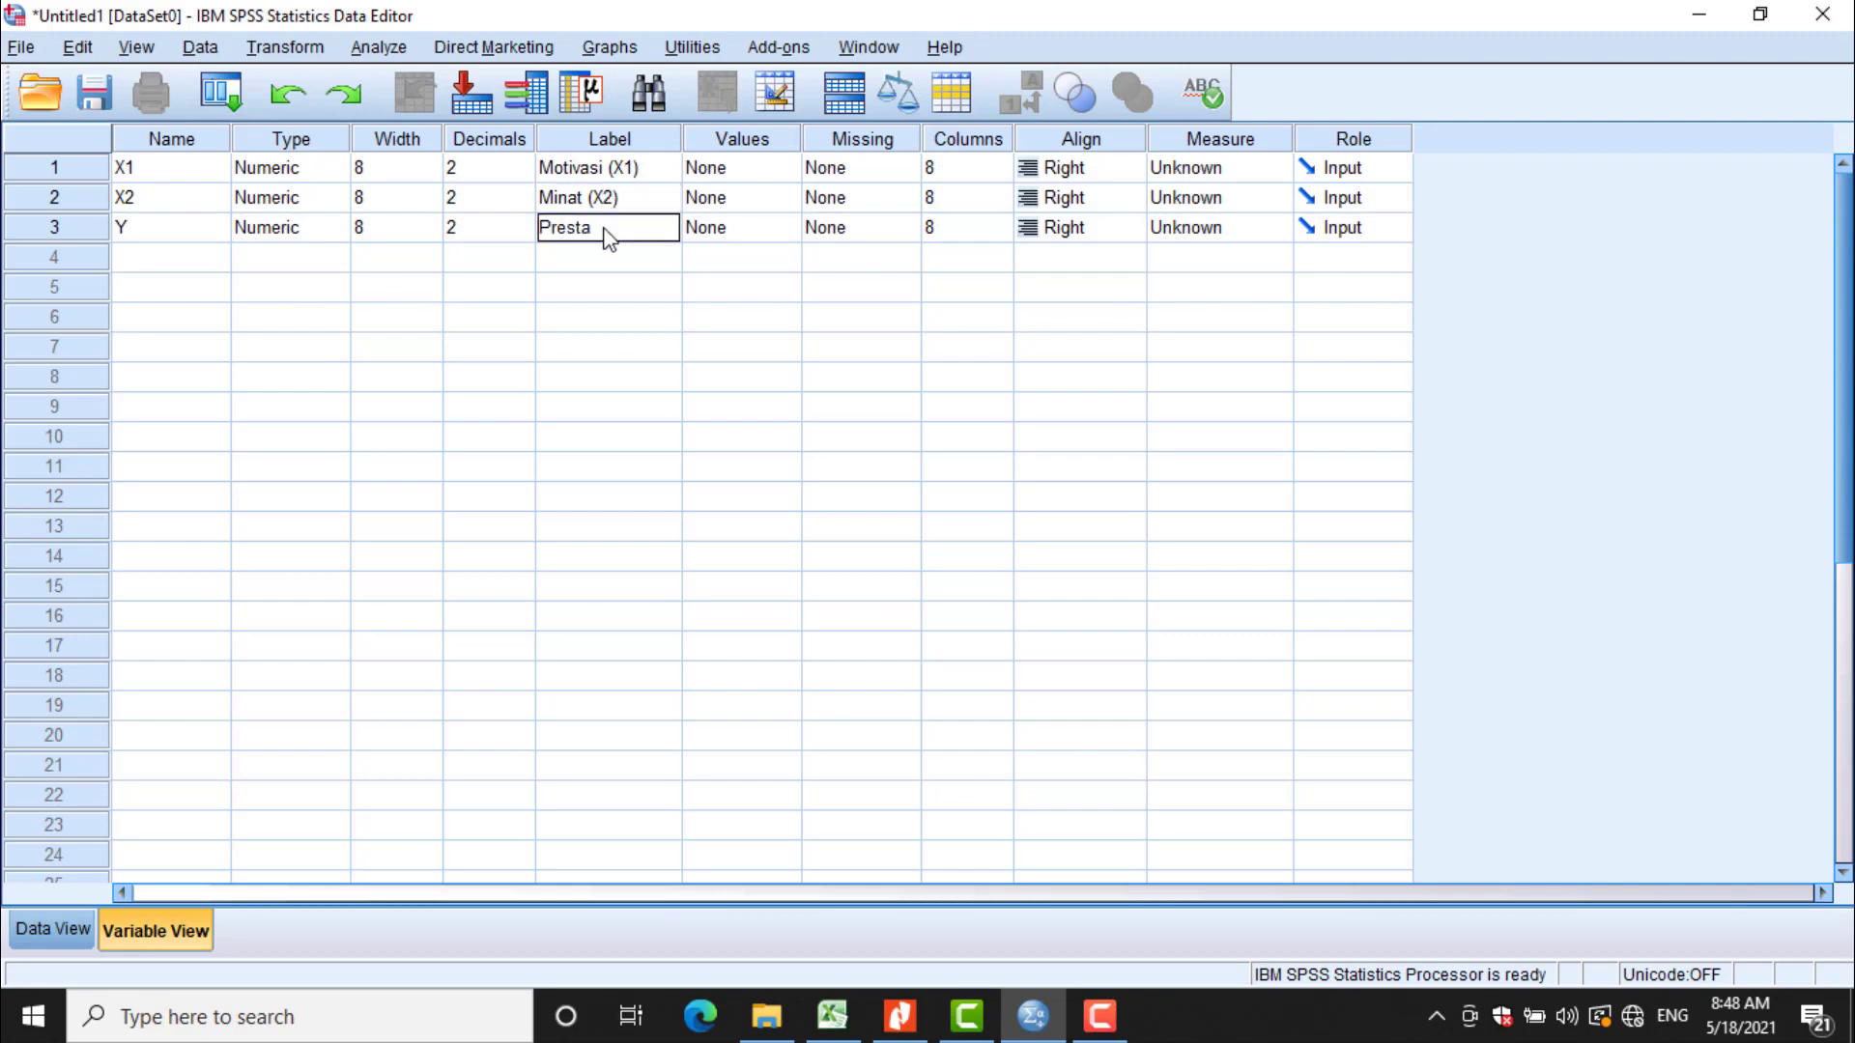
text(si (Y))
- Copy the scores in B2:D13 of the Excel sheet into the SPSS data grid, starting at row 1 of X1
click(37, 931)
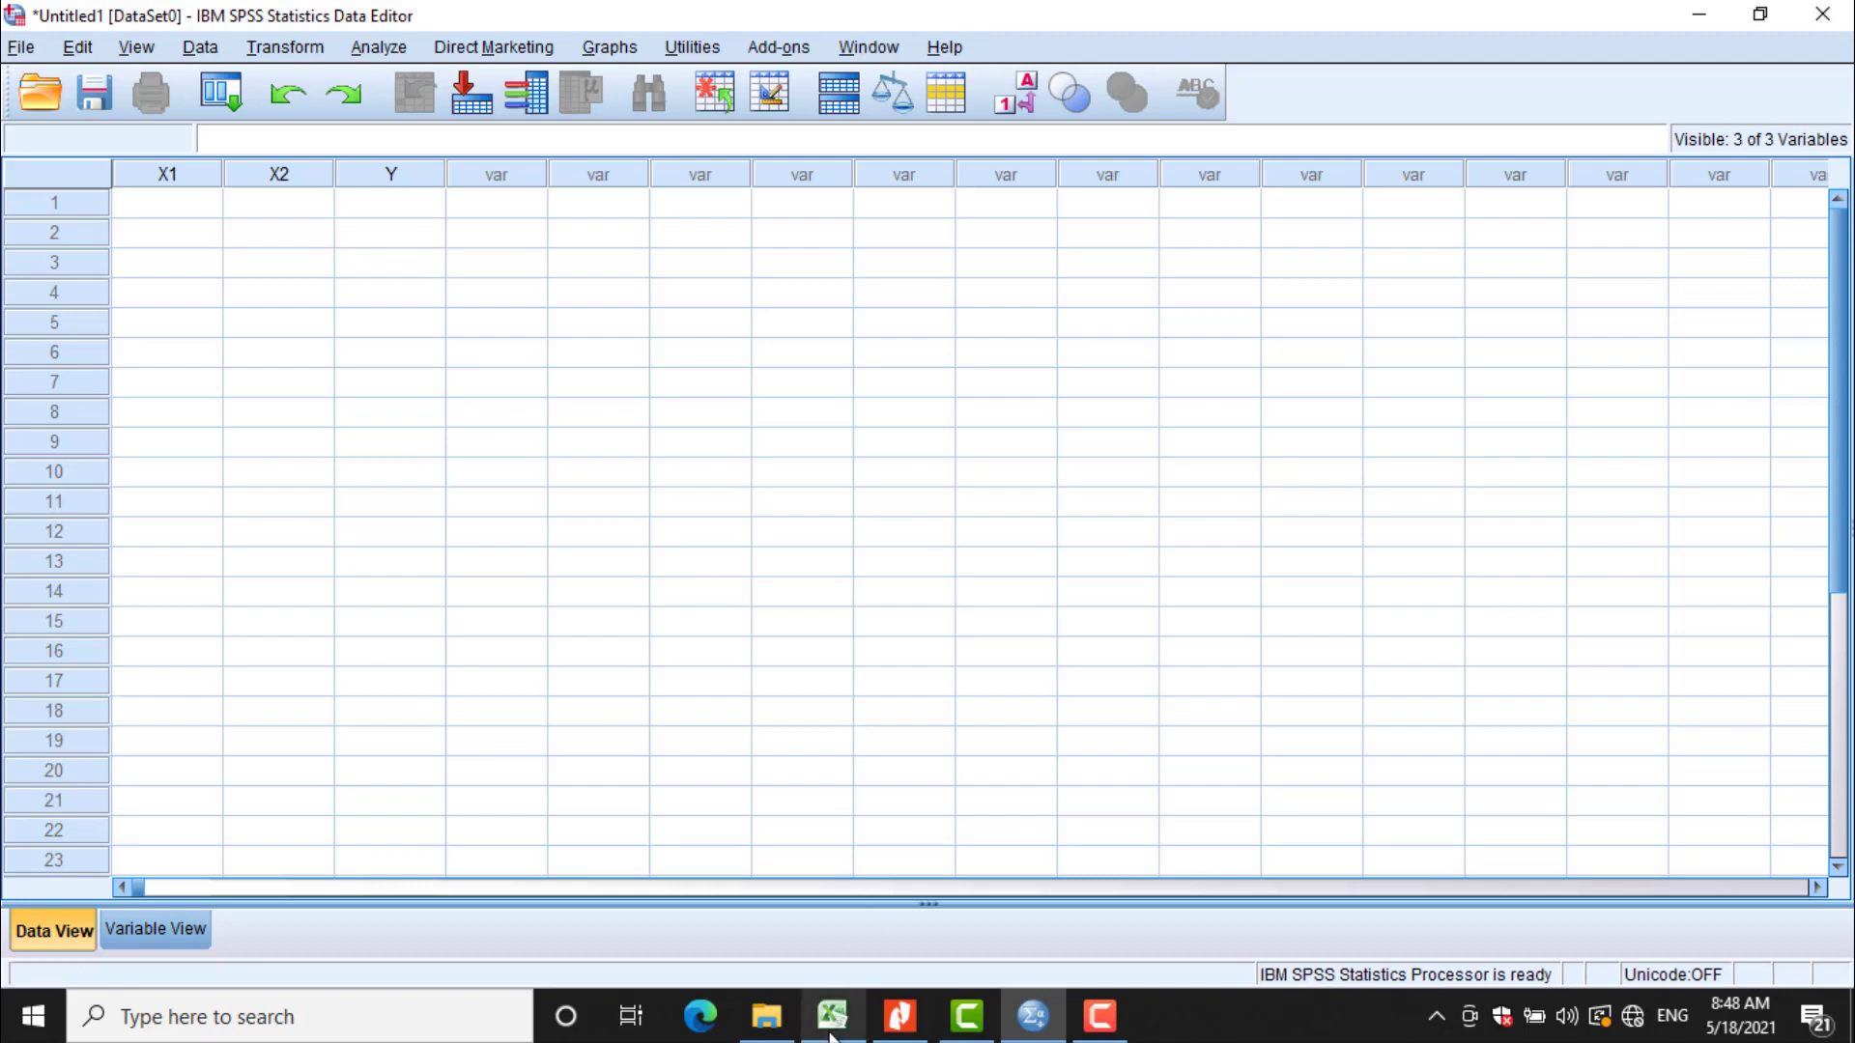
mouse_move(830, 1033)
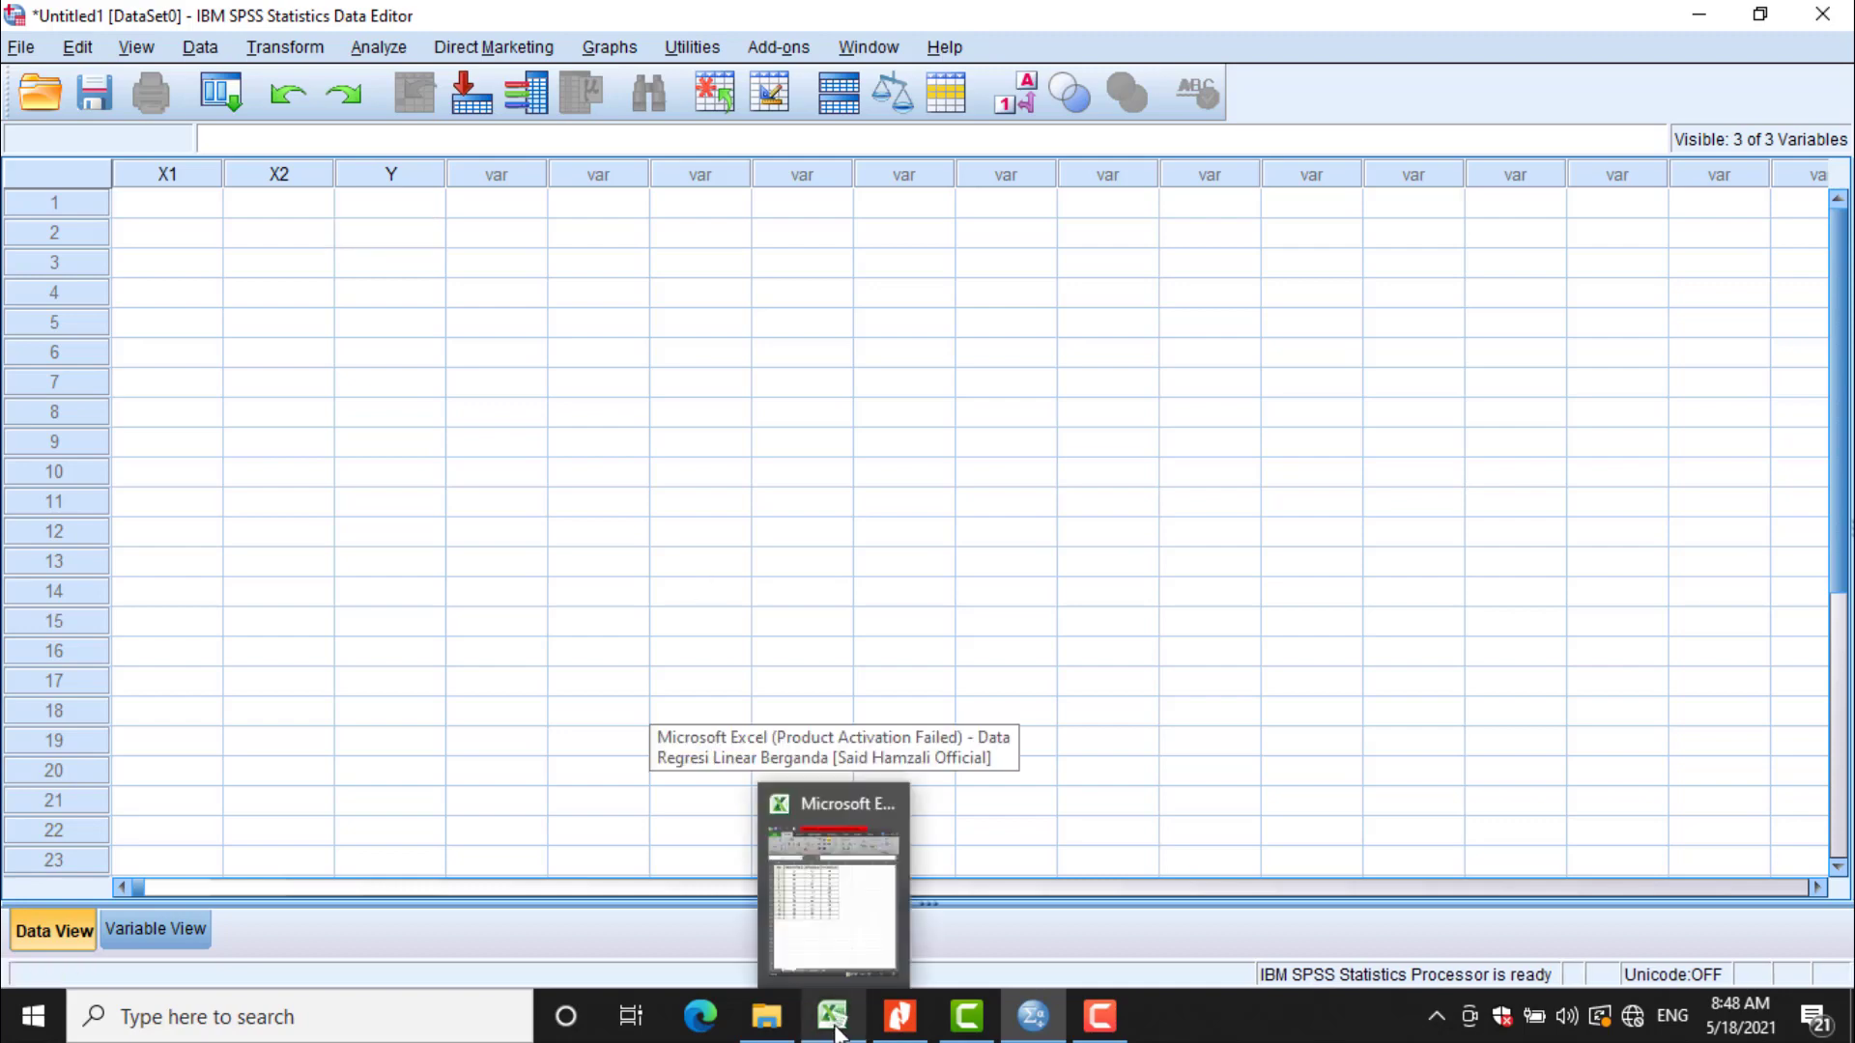
click(833, 1032)
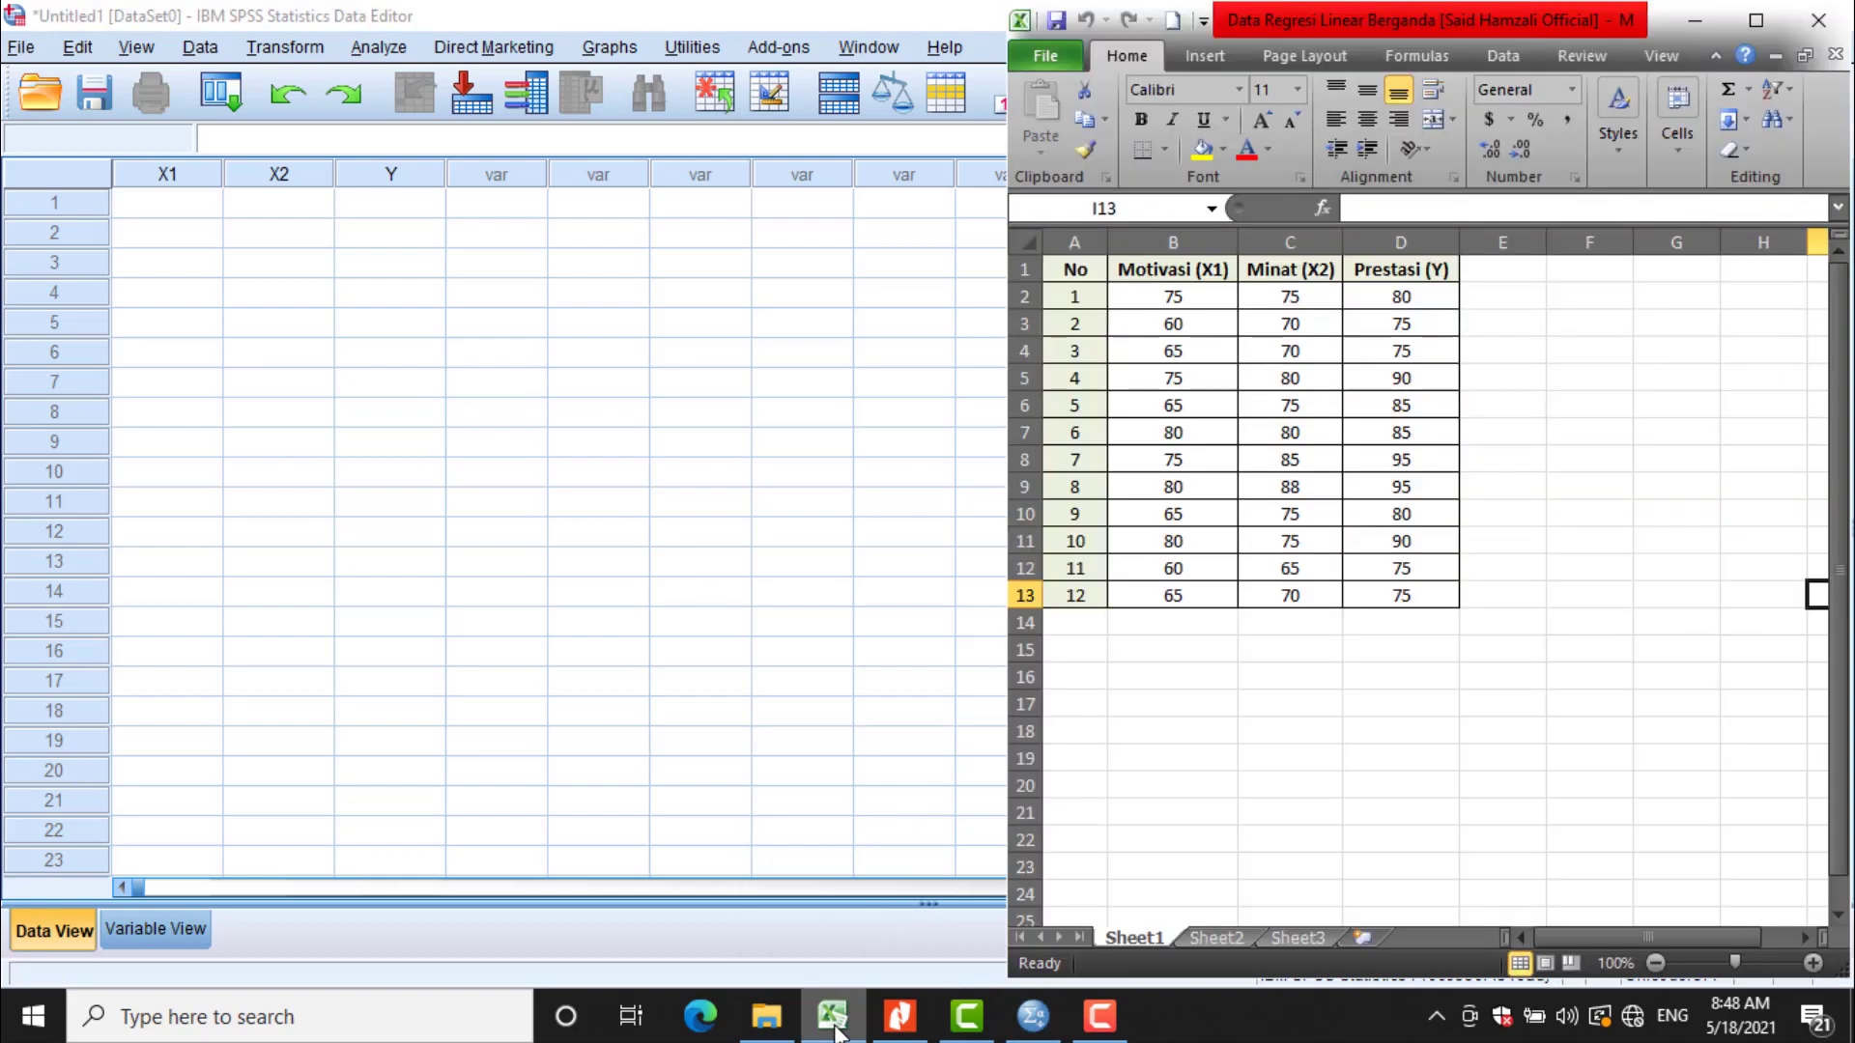
click(1142, 301)
drag(1141, 302, 1404, 595)
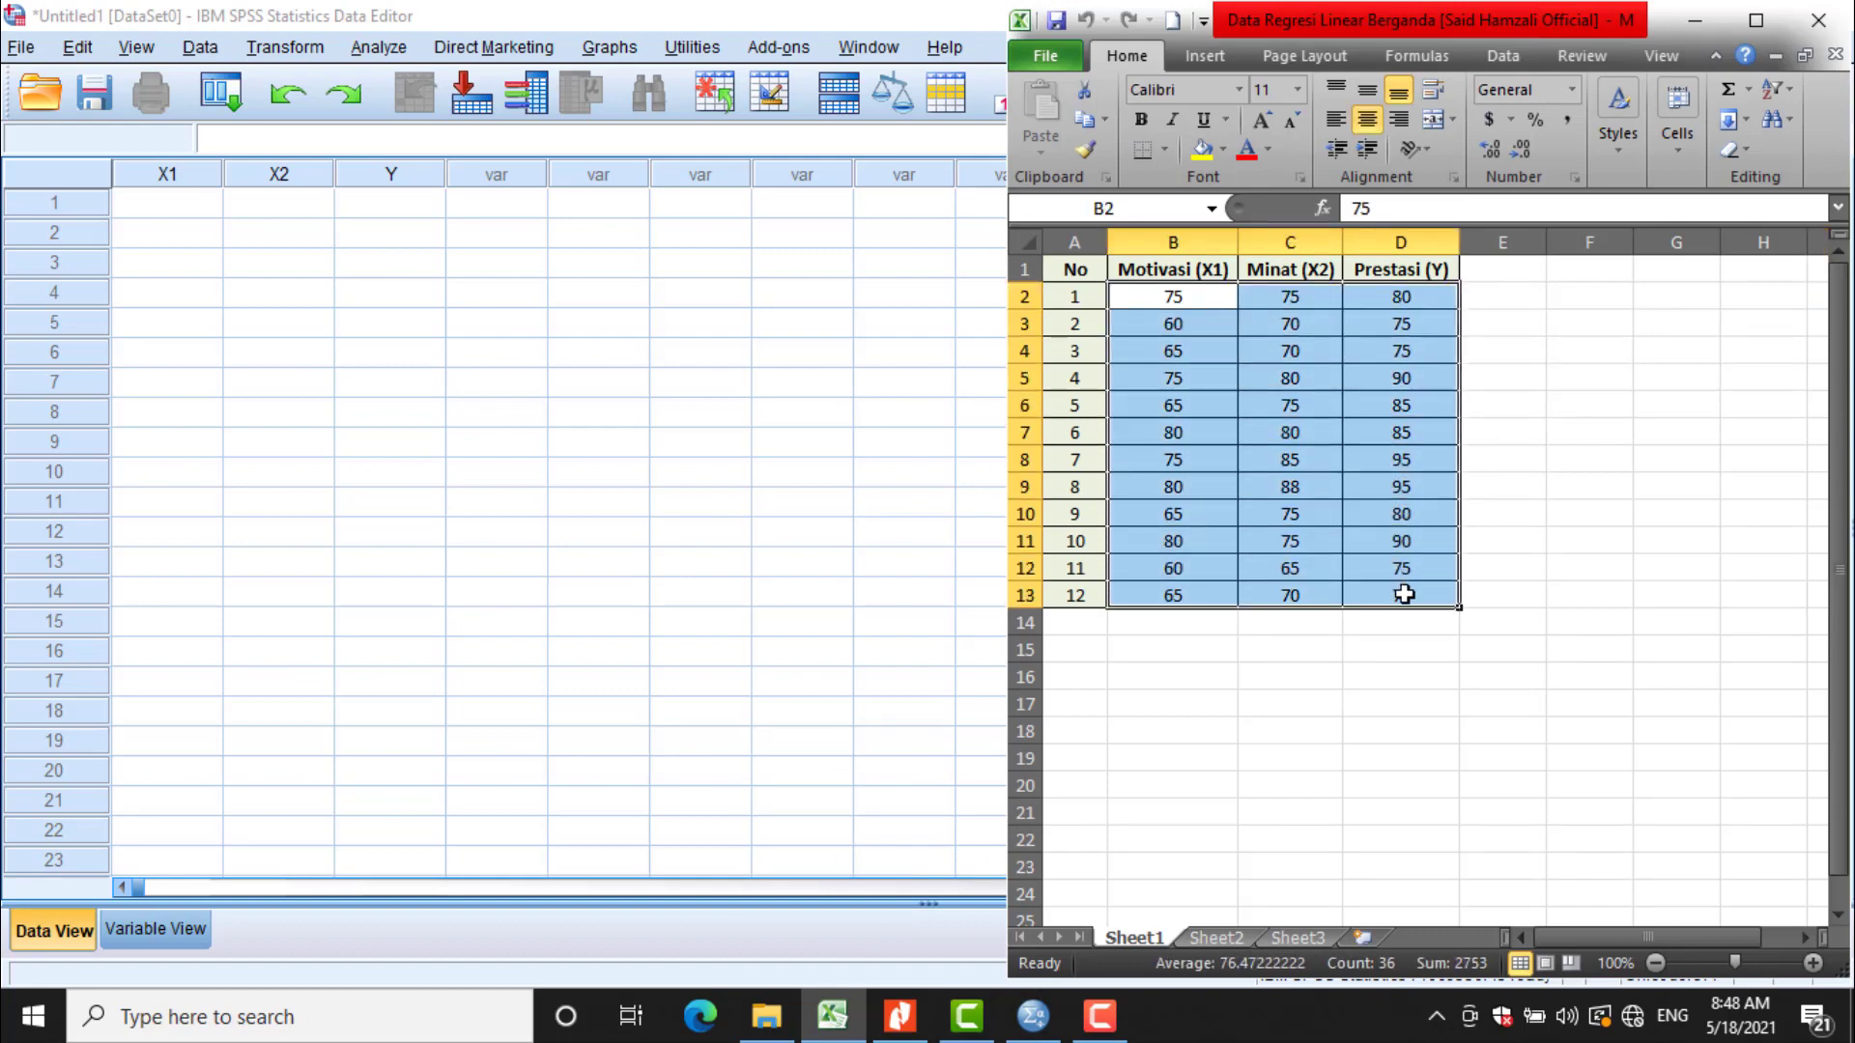
click(1325, 487)
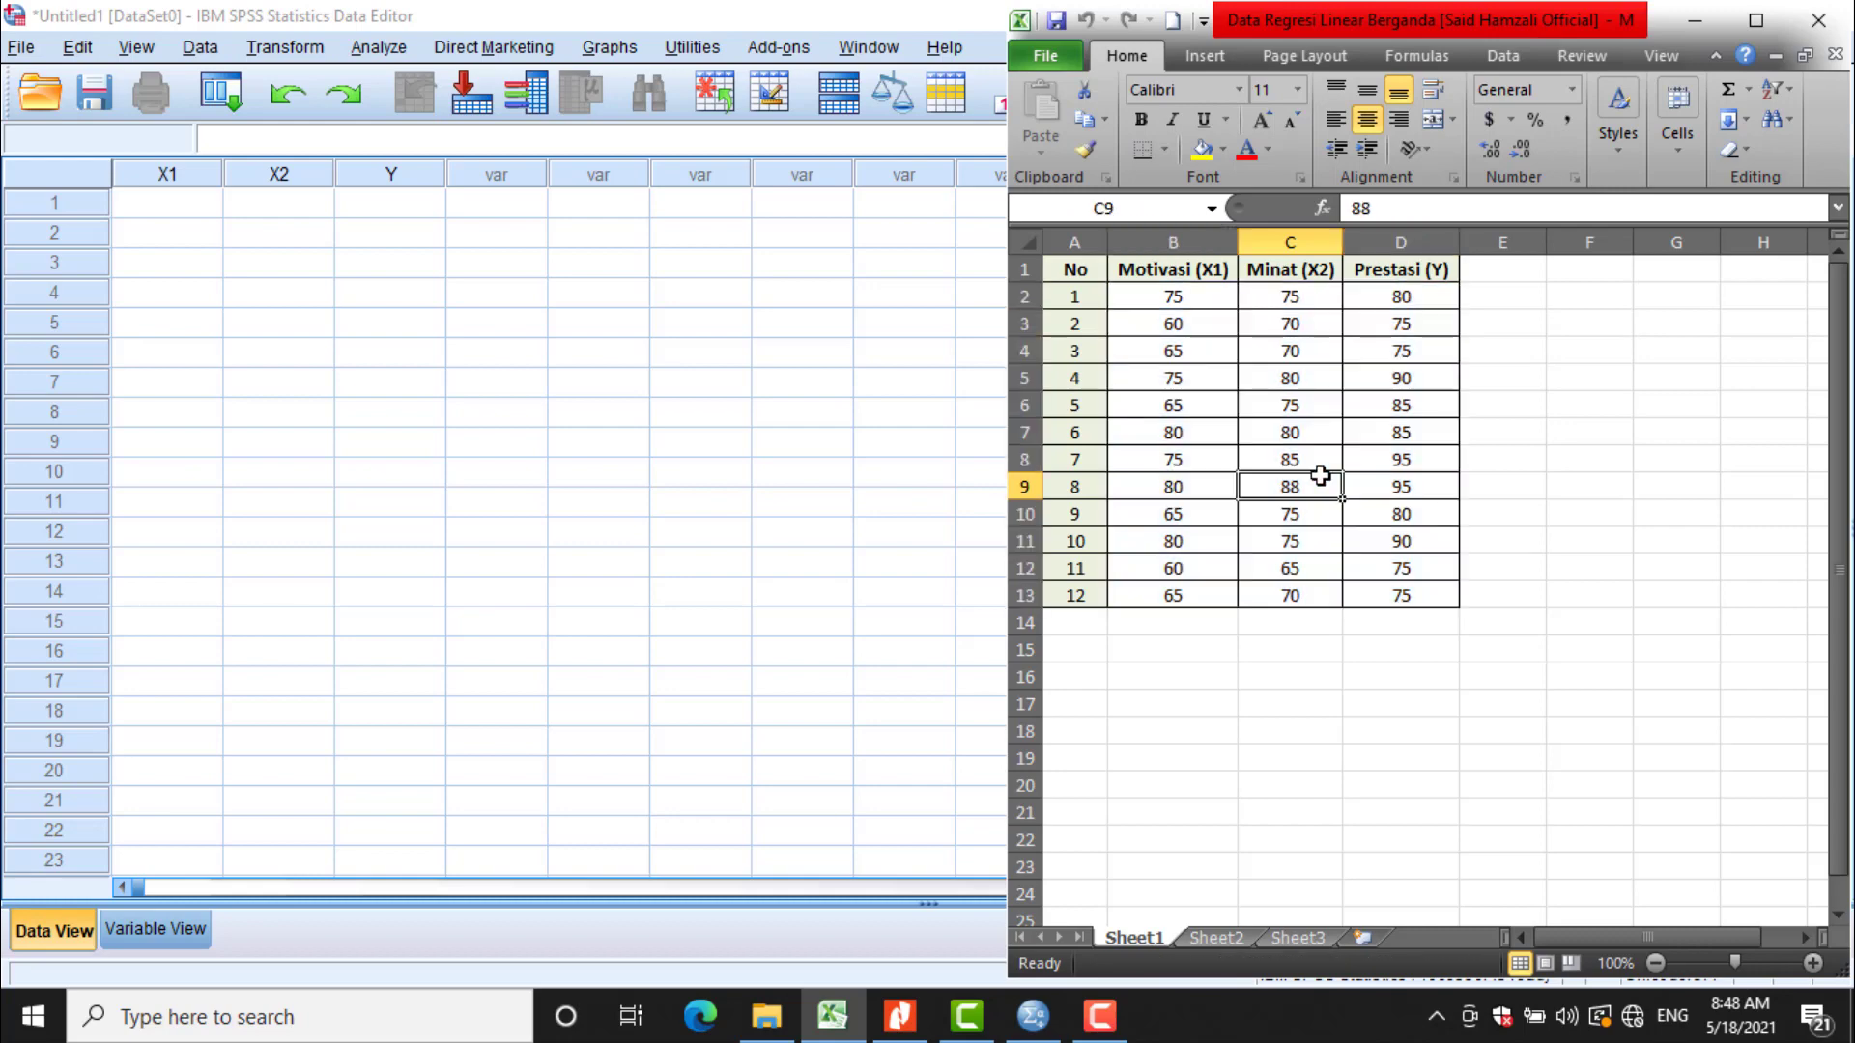
drag(1164, 304, 1394, 607)
key(ctrl+c)
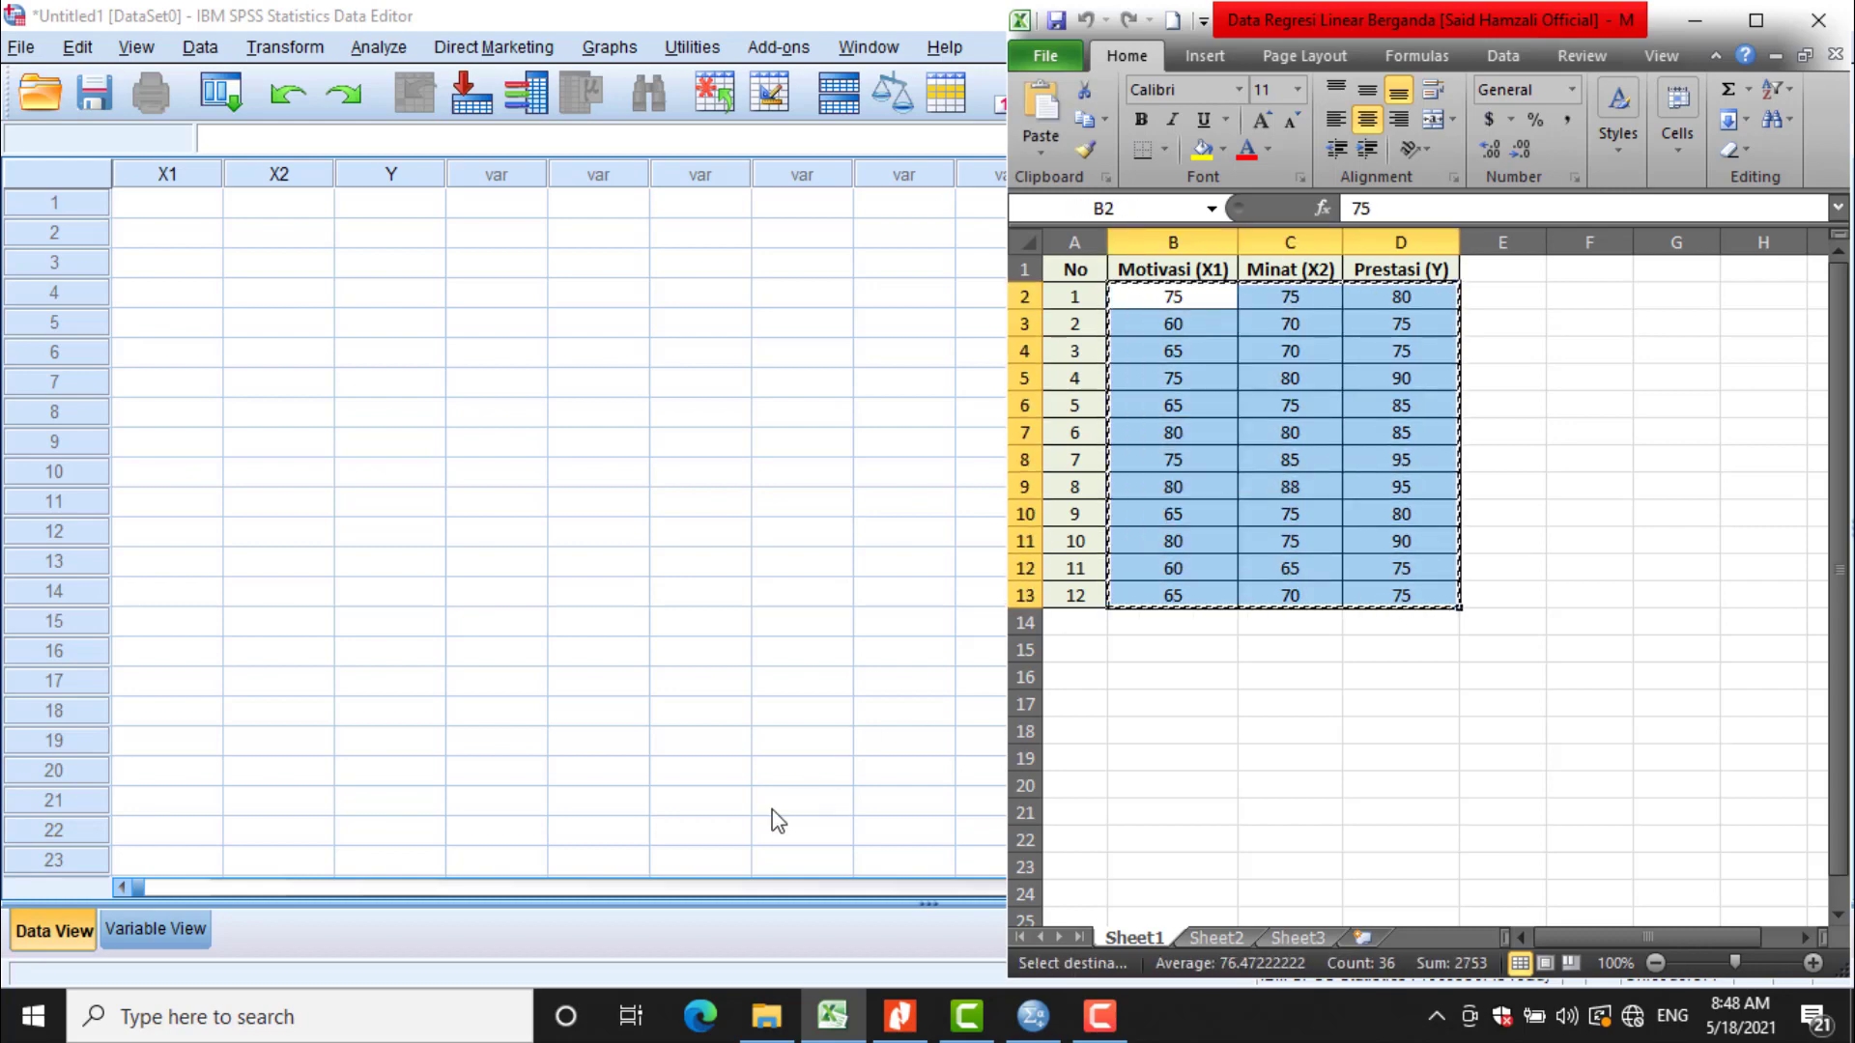
click(144, 207)
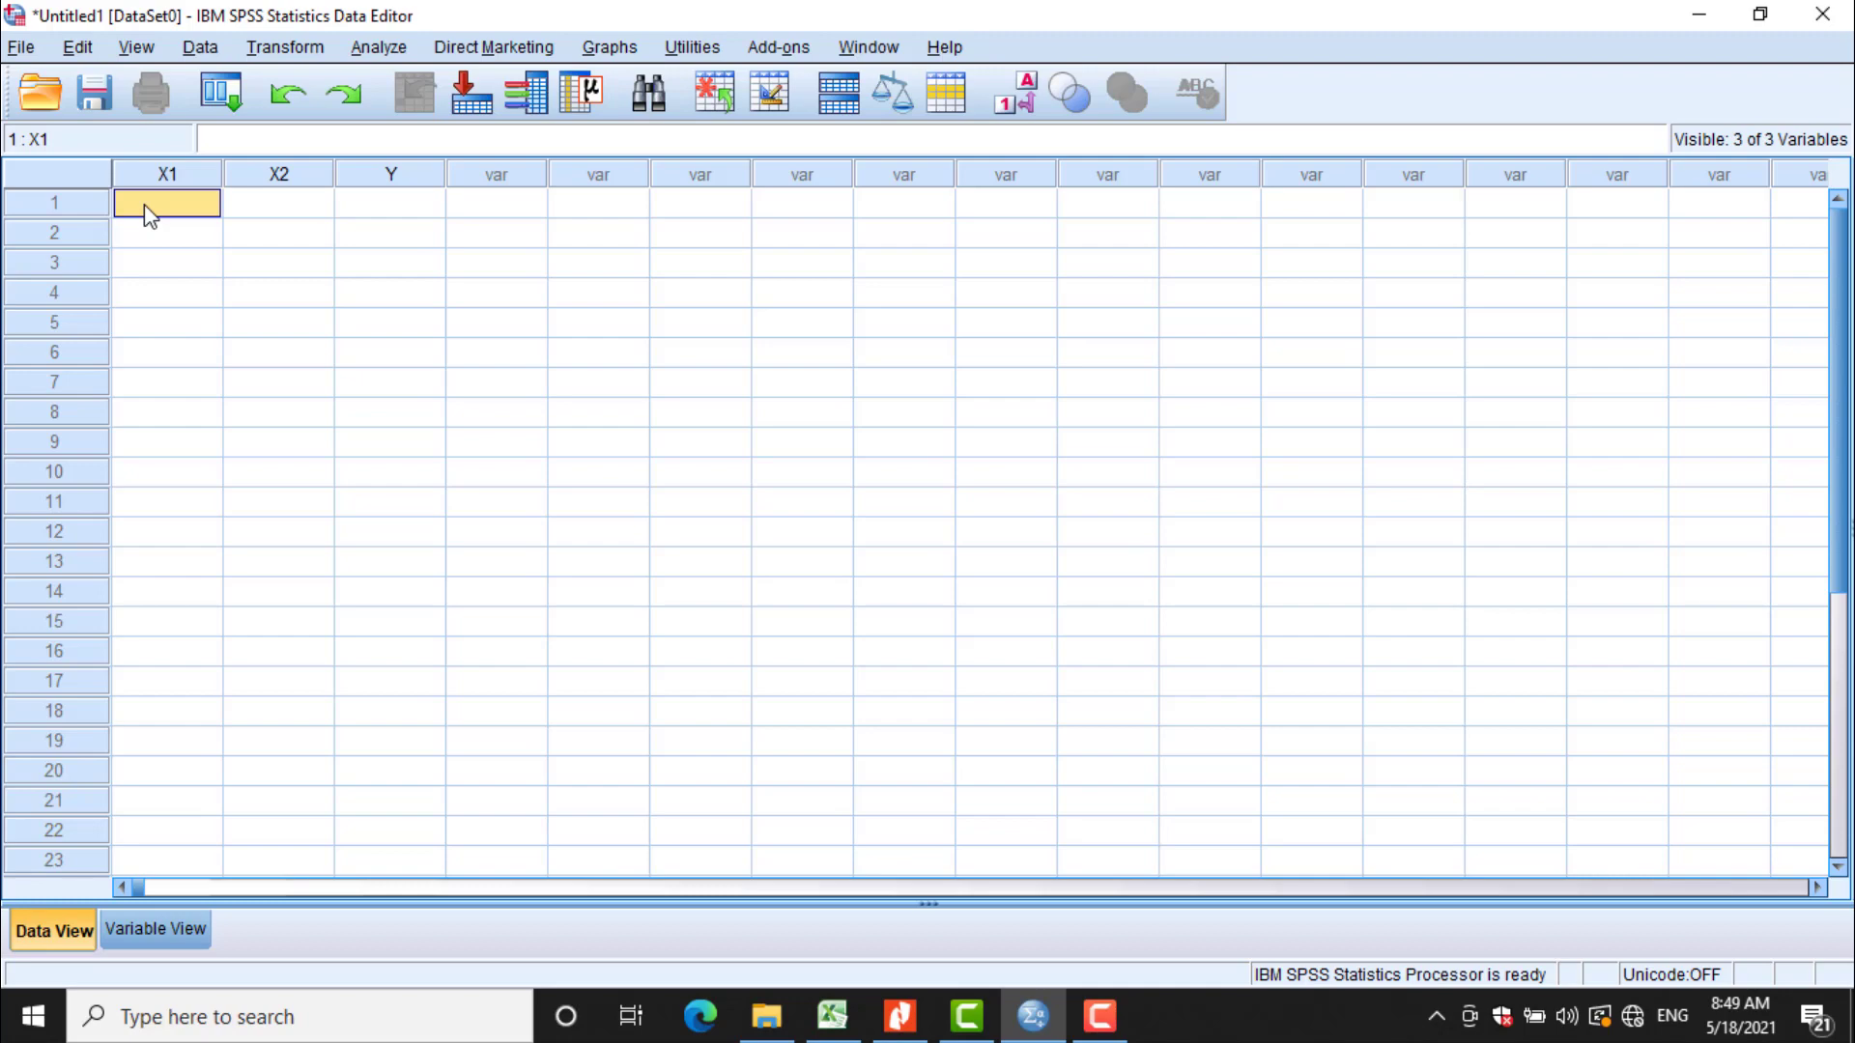
key(ctrl+v)
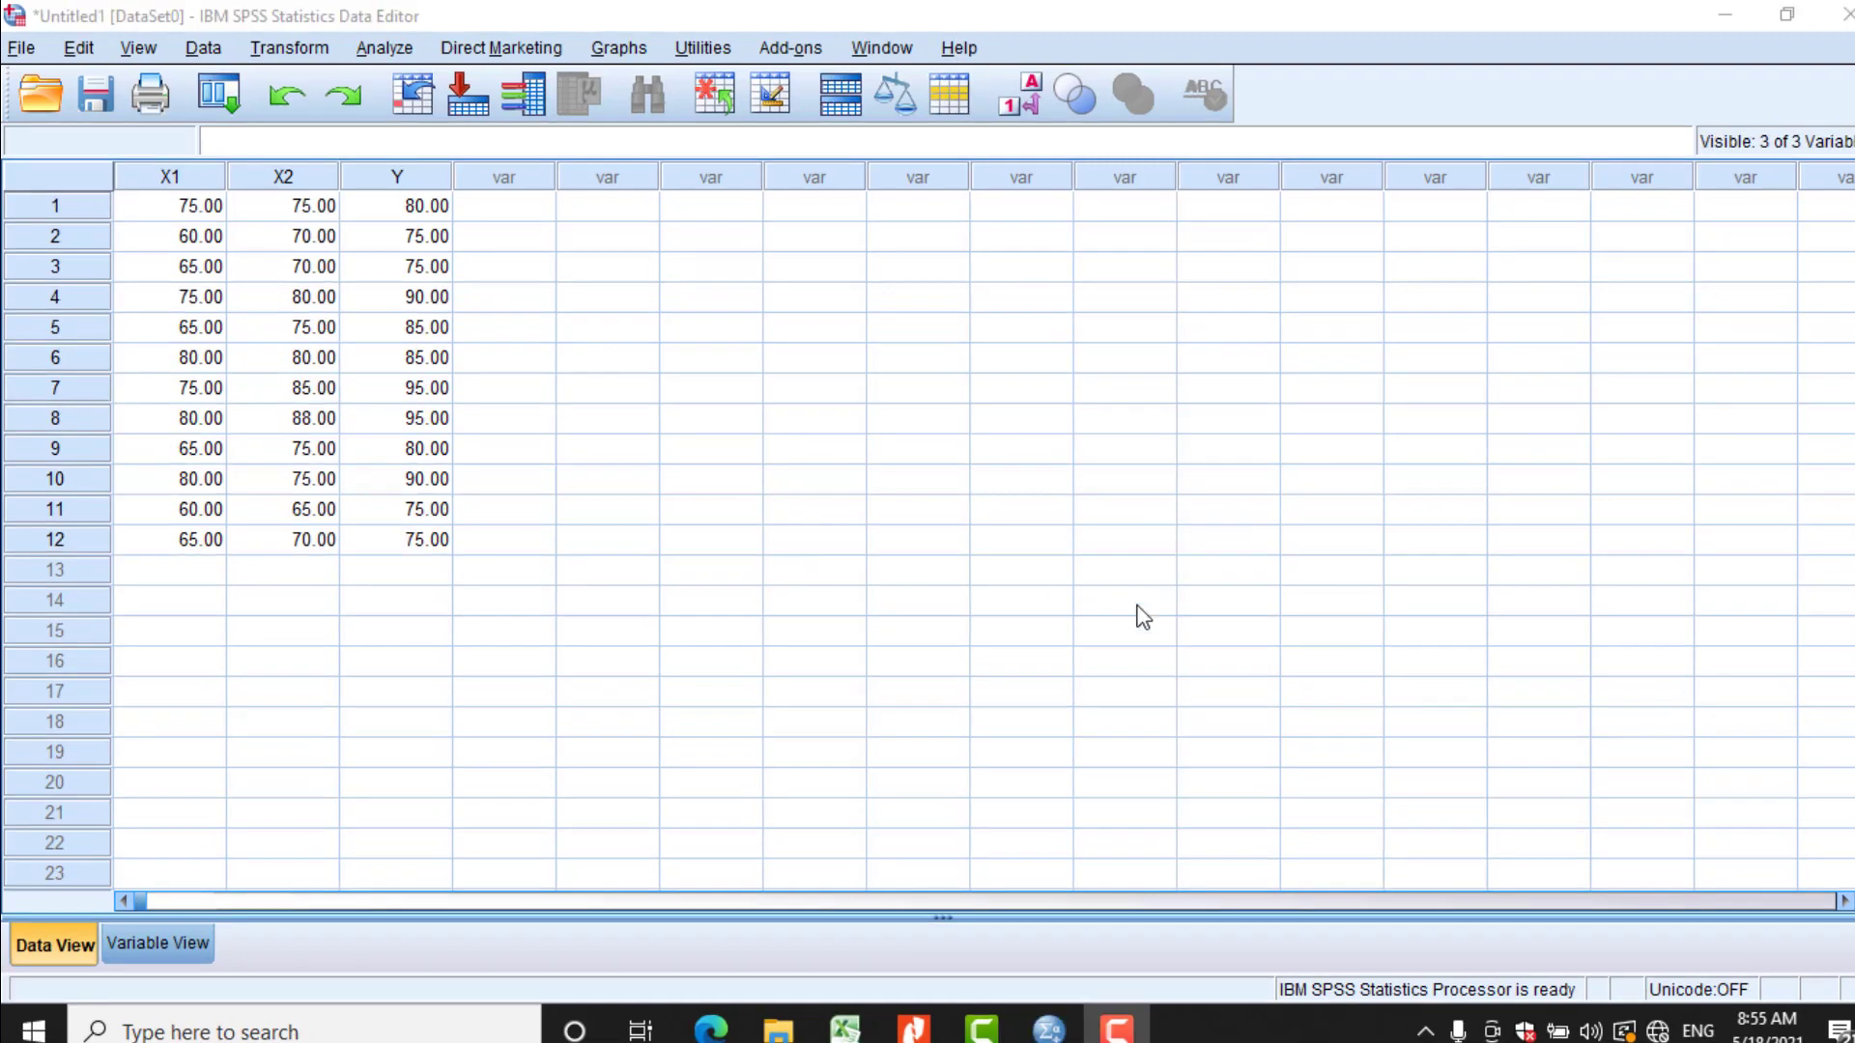
- Start a Linear Regression analysis with Prestasi (Y) as the dependent variable
click(385, 50)
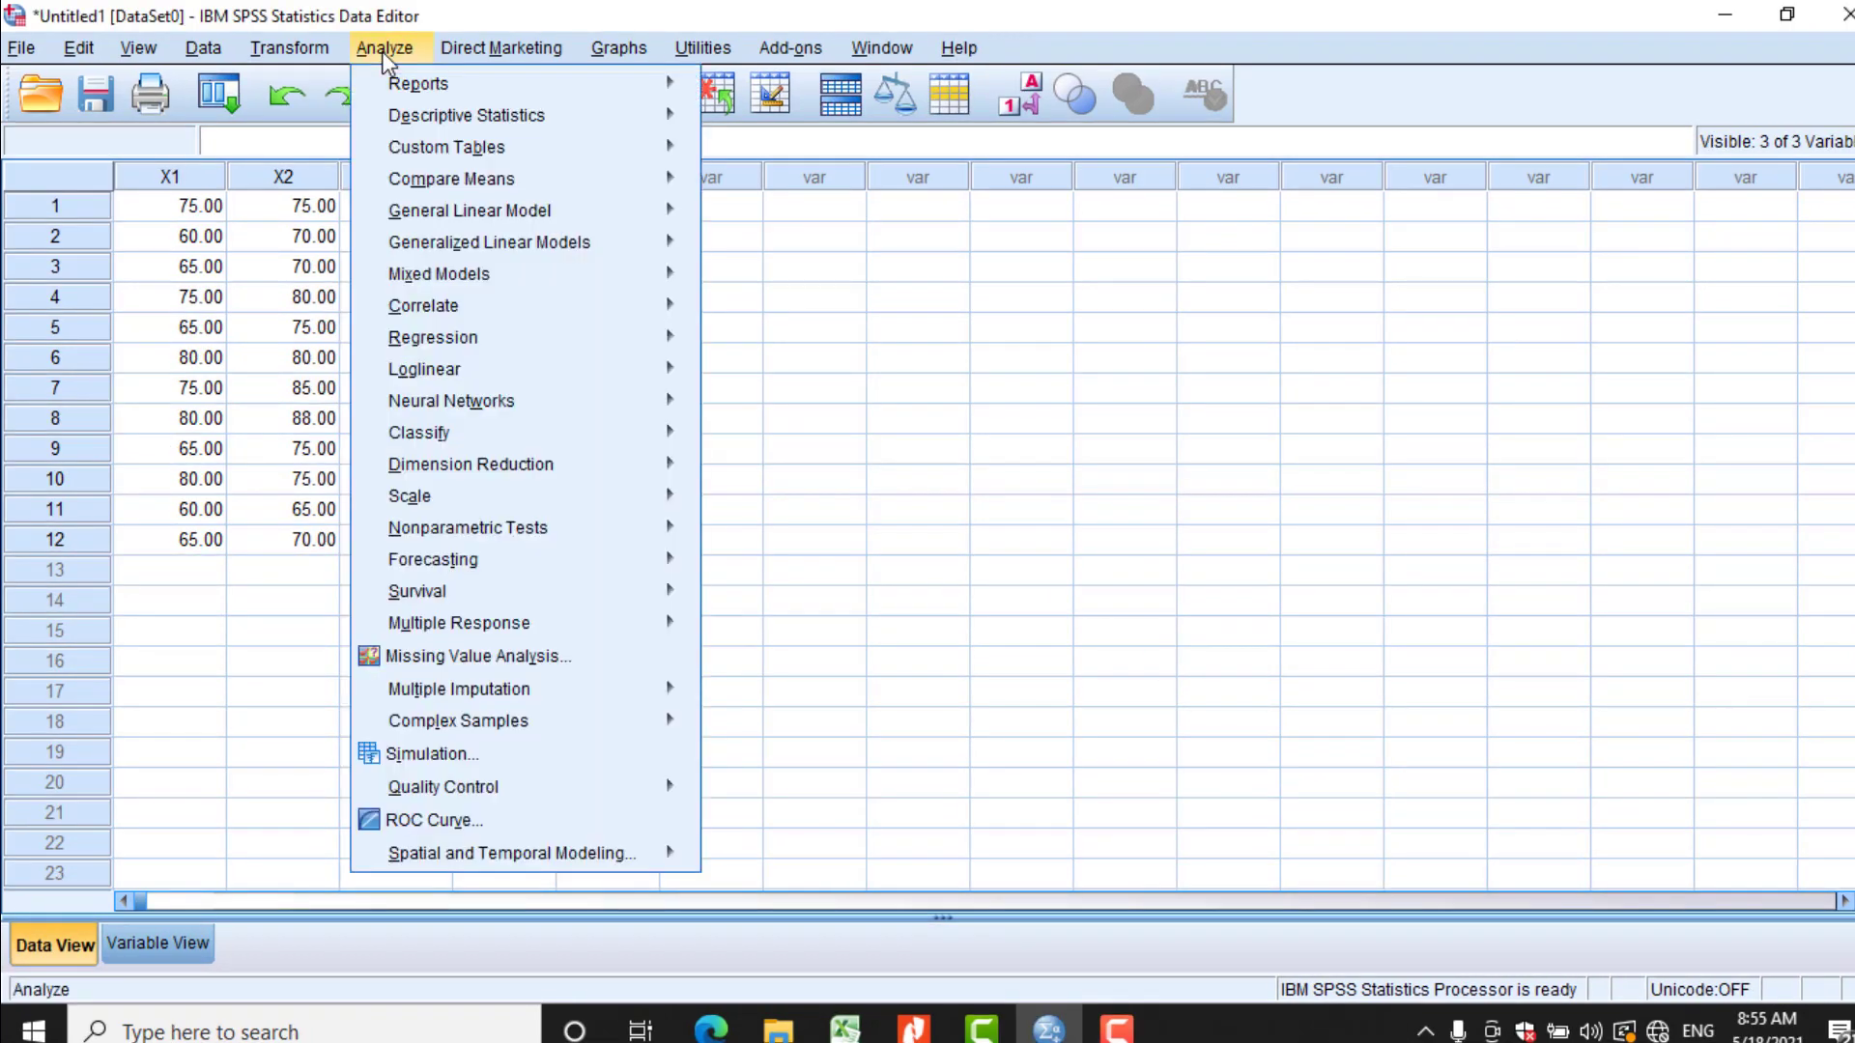
mouse_move(517, 346)
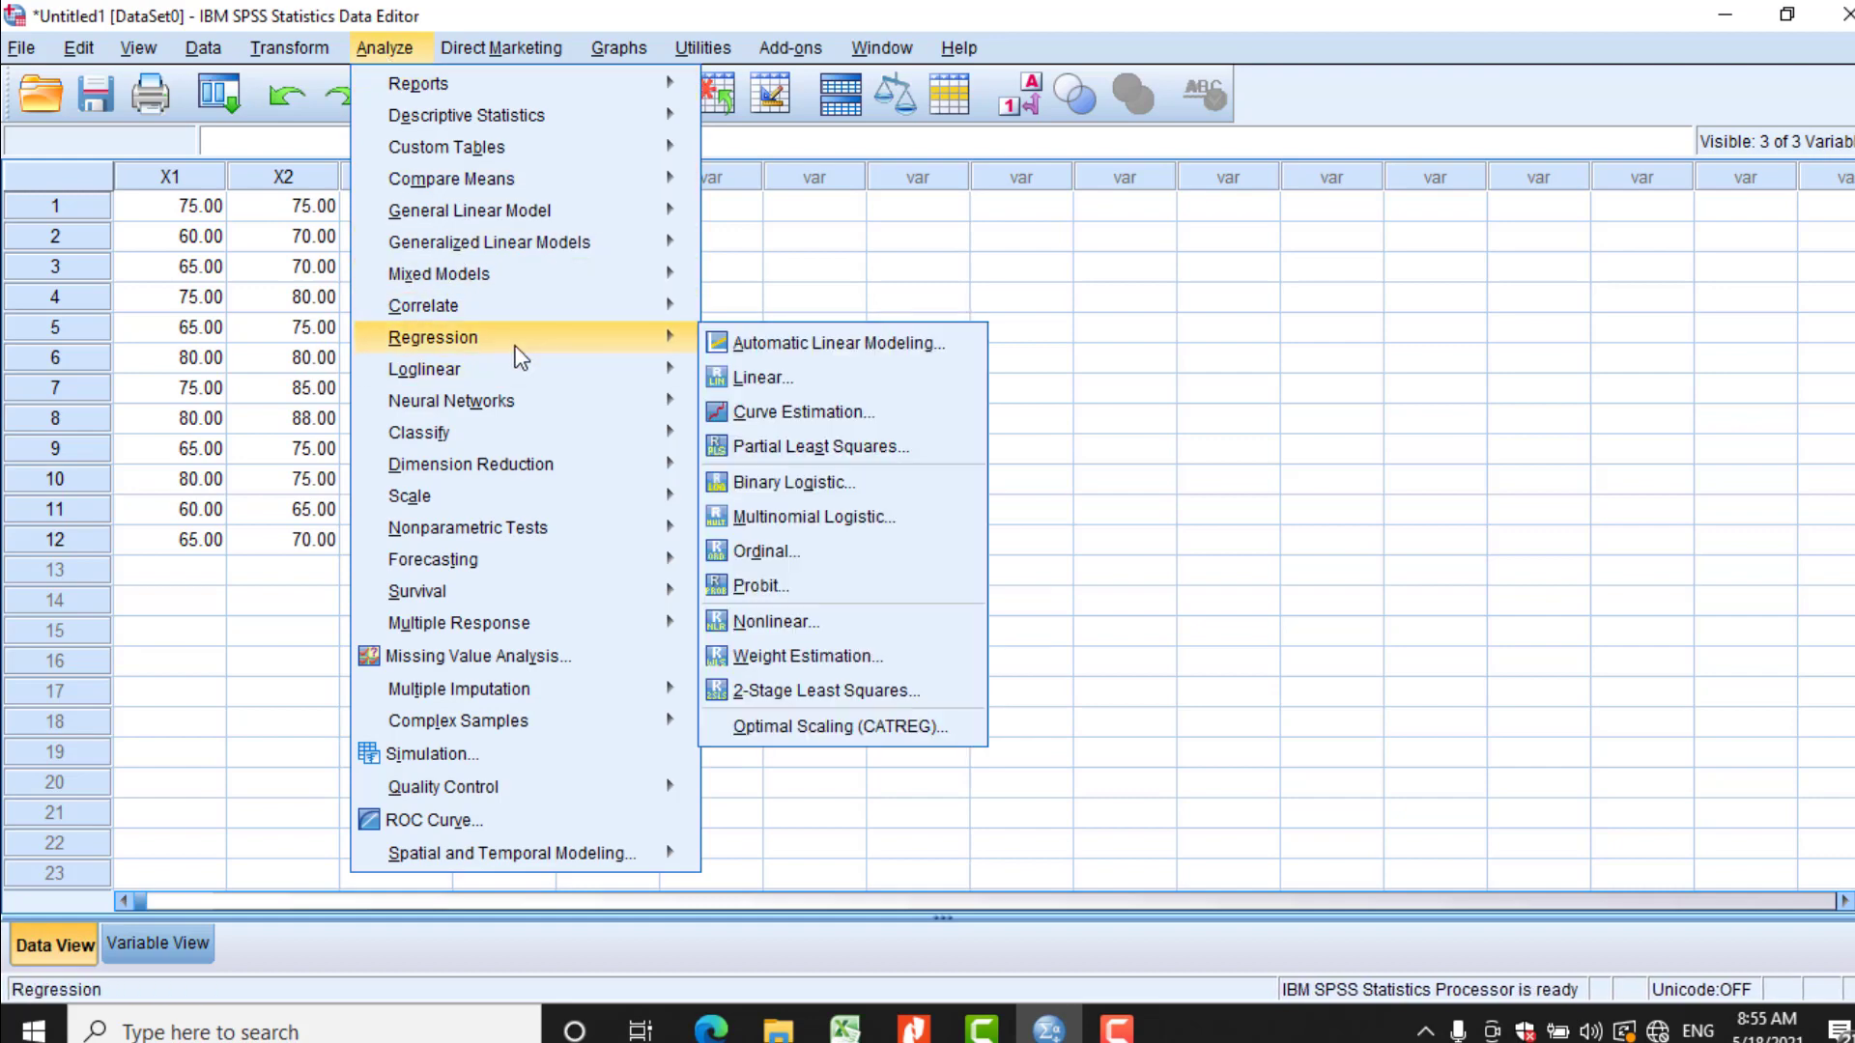
click(771, 384)
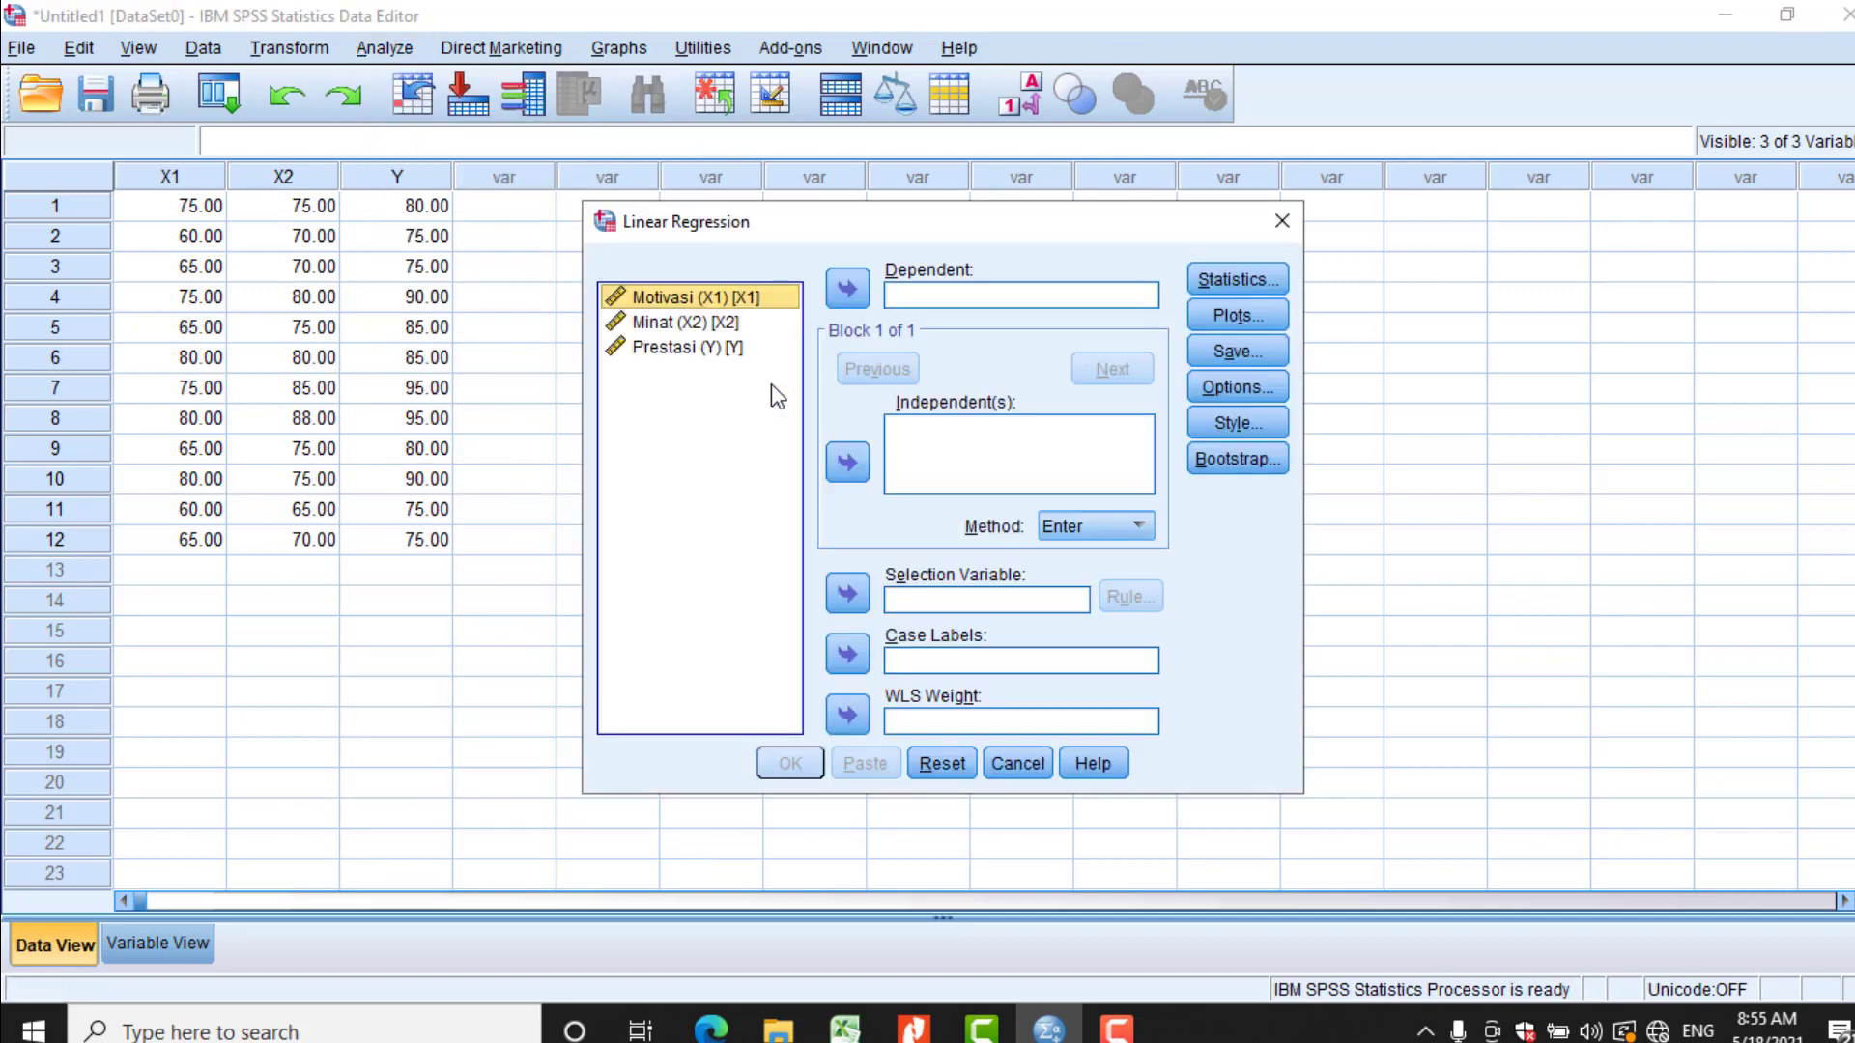
click(684, 349)
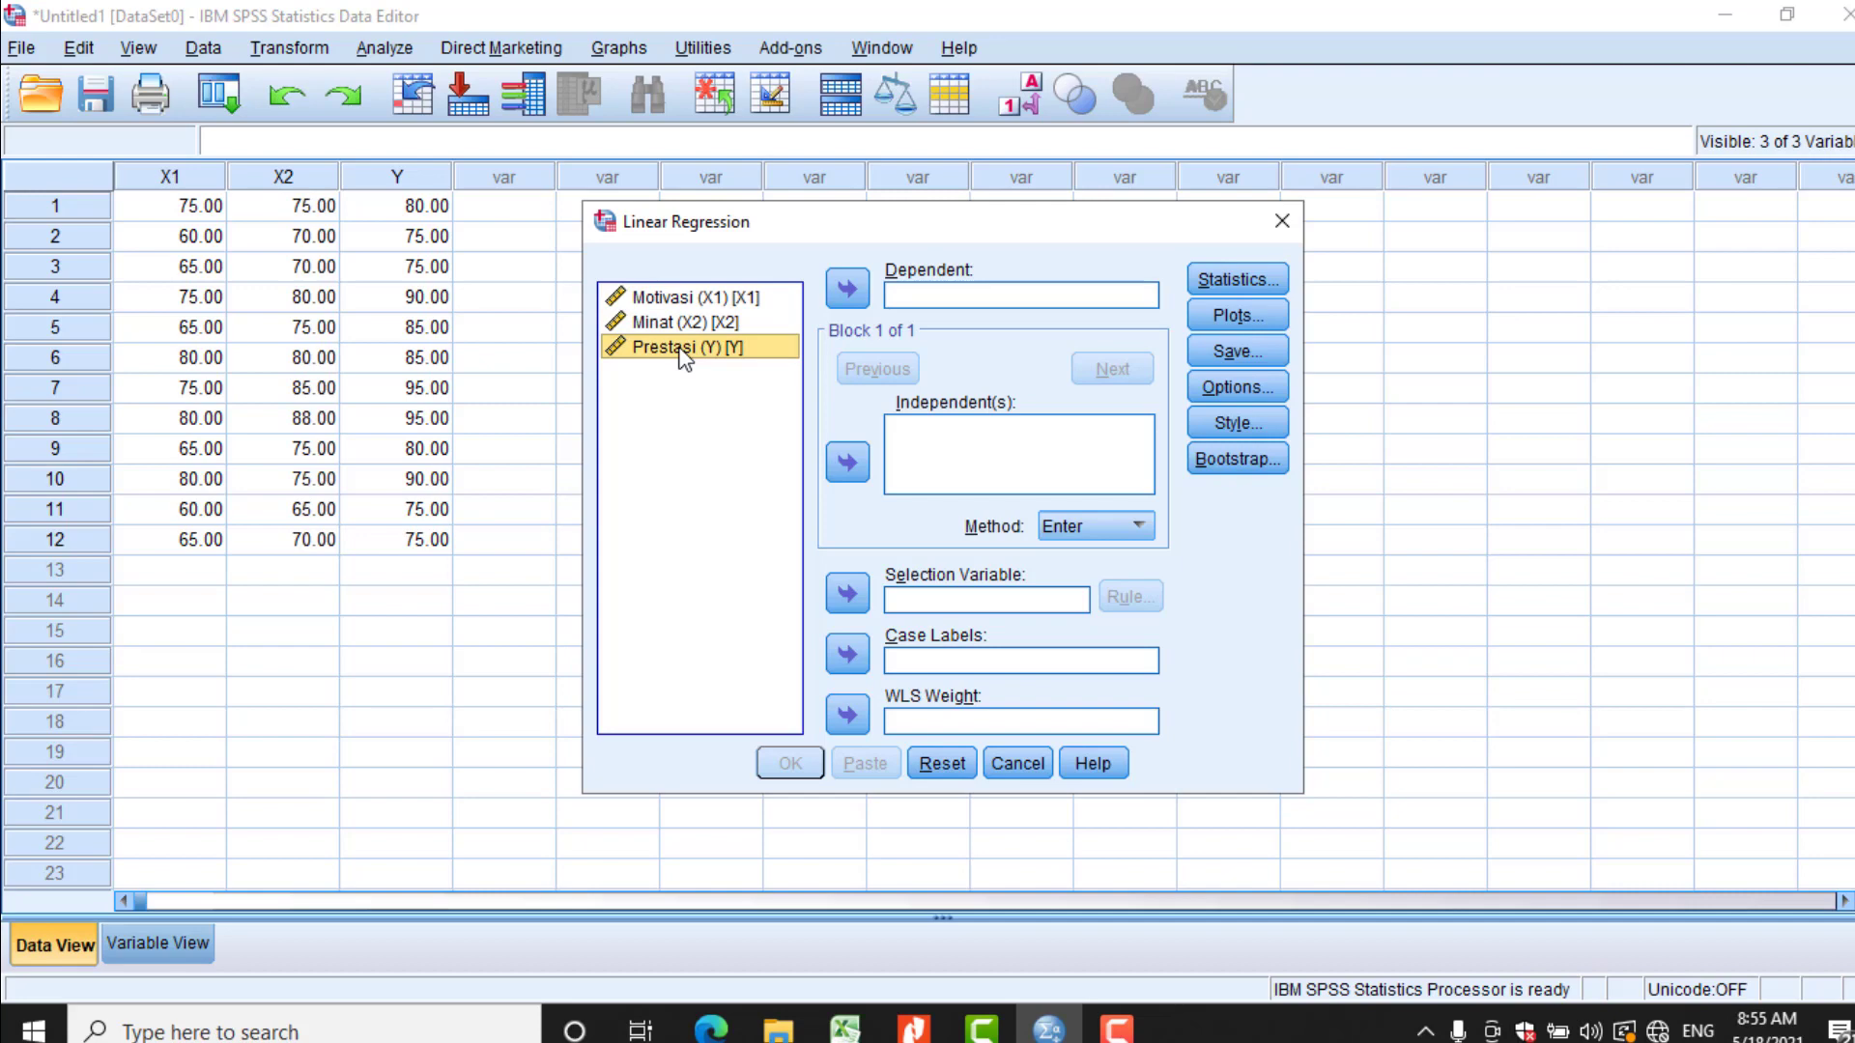
click(847, 292)
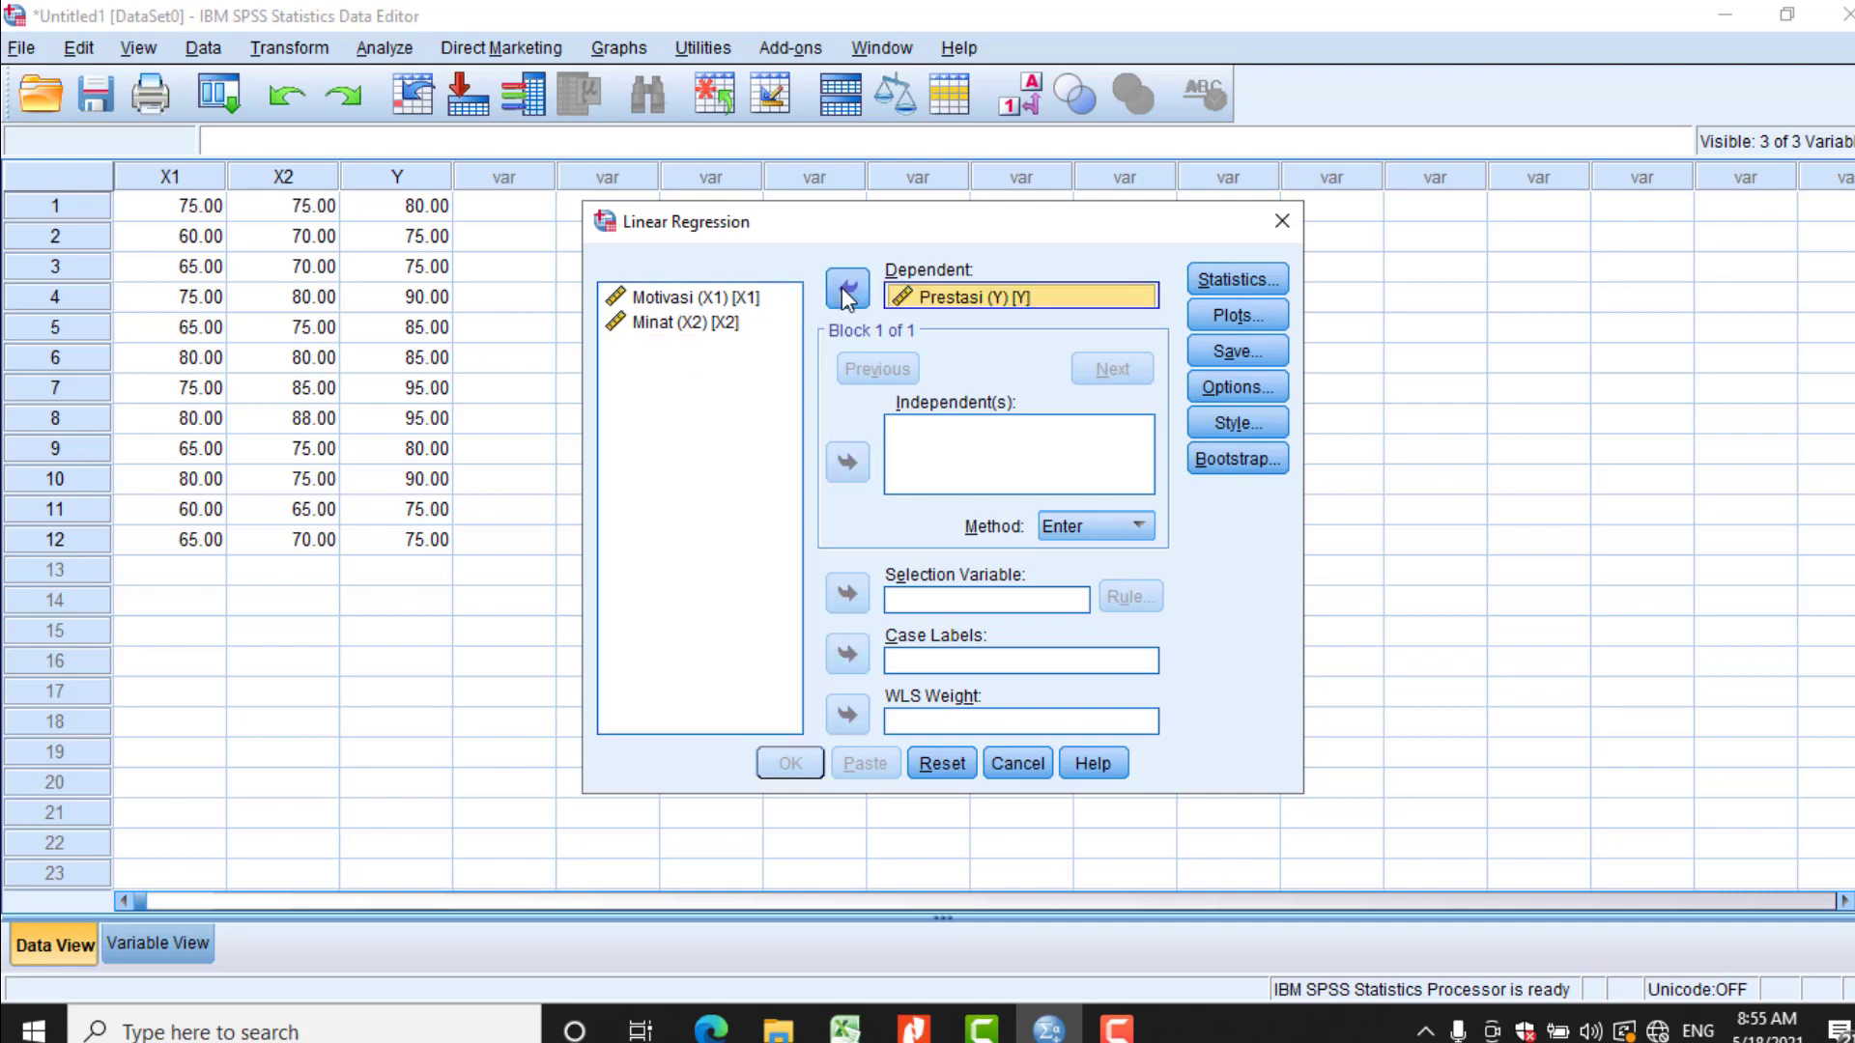
- Add Motivasi (X1) and Minat (X2) as independent variables and run the regression
click(707, 305)
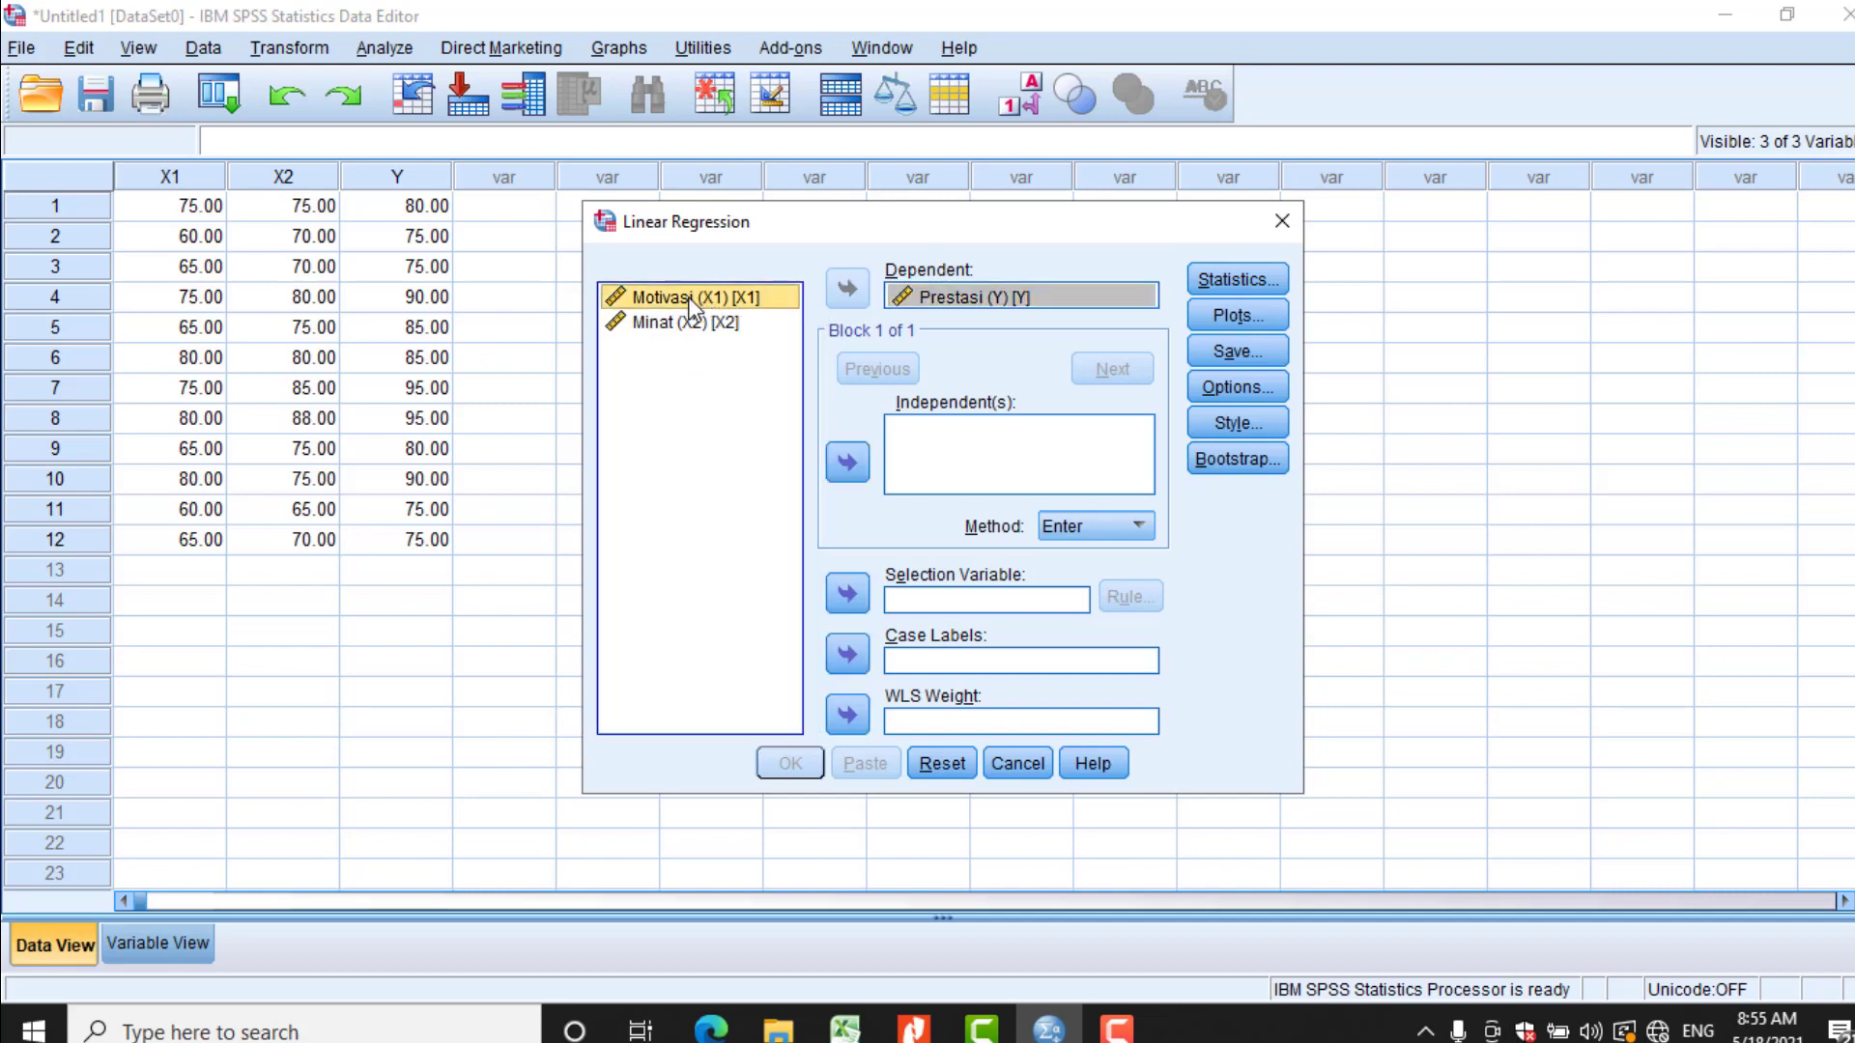
key(shift+Down)
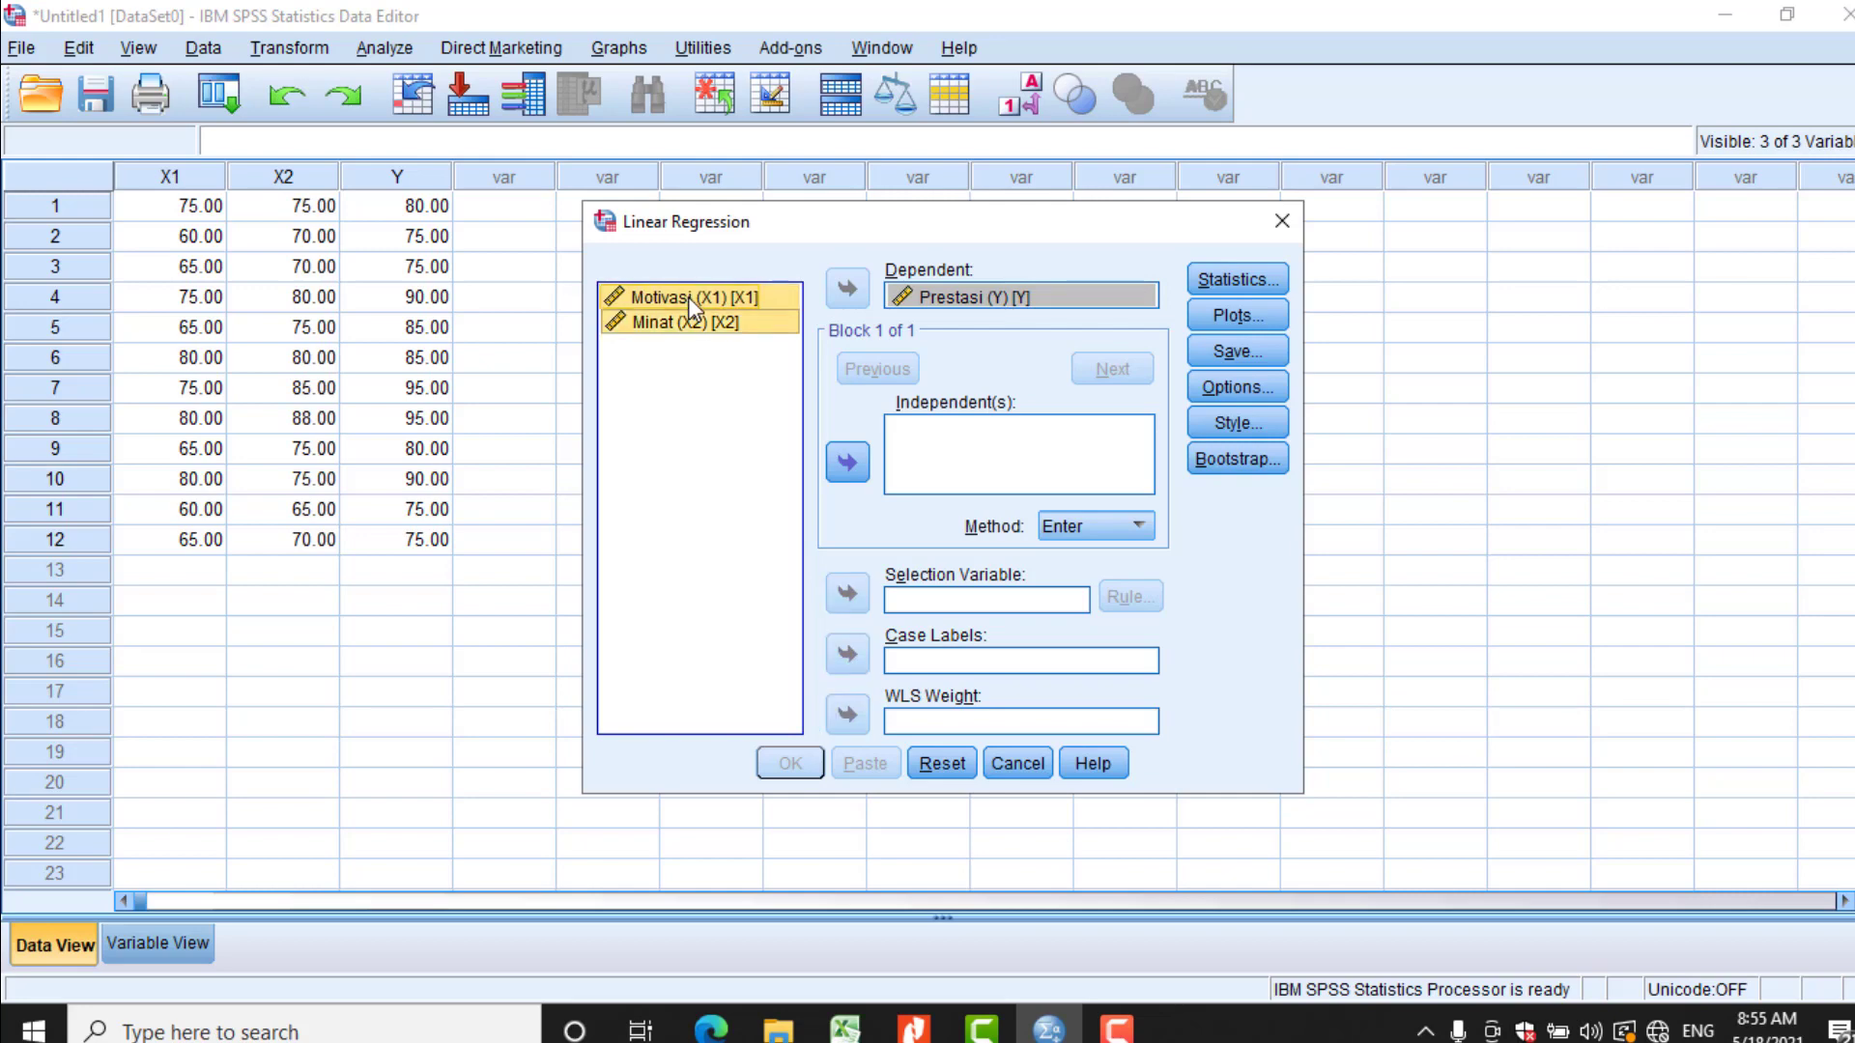
click(846, 471)
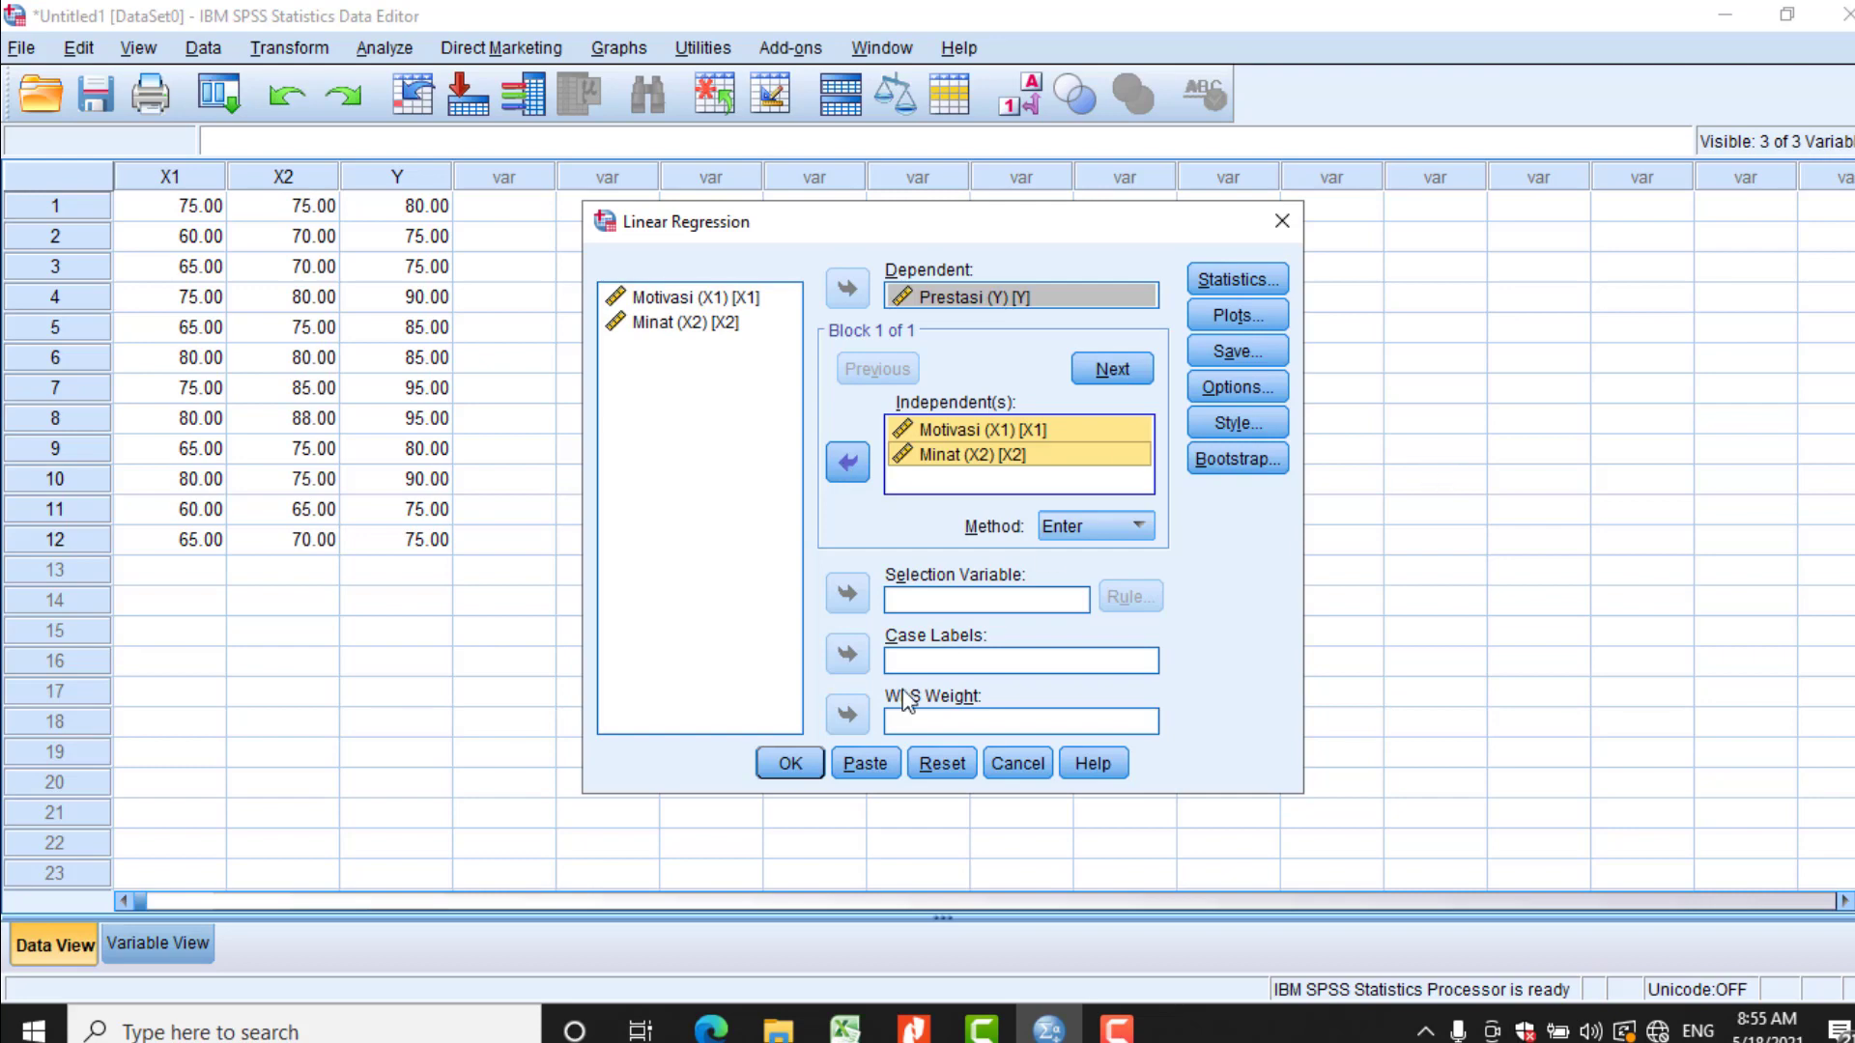
click(796, 766)
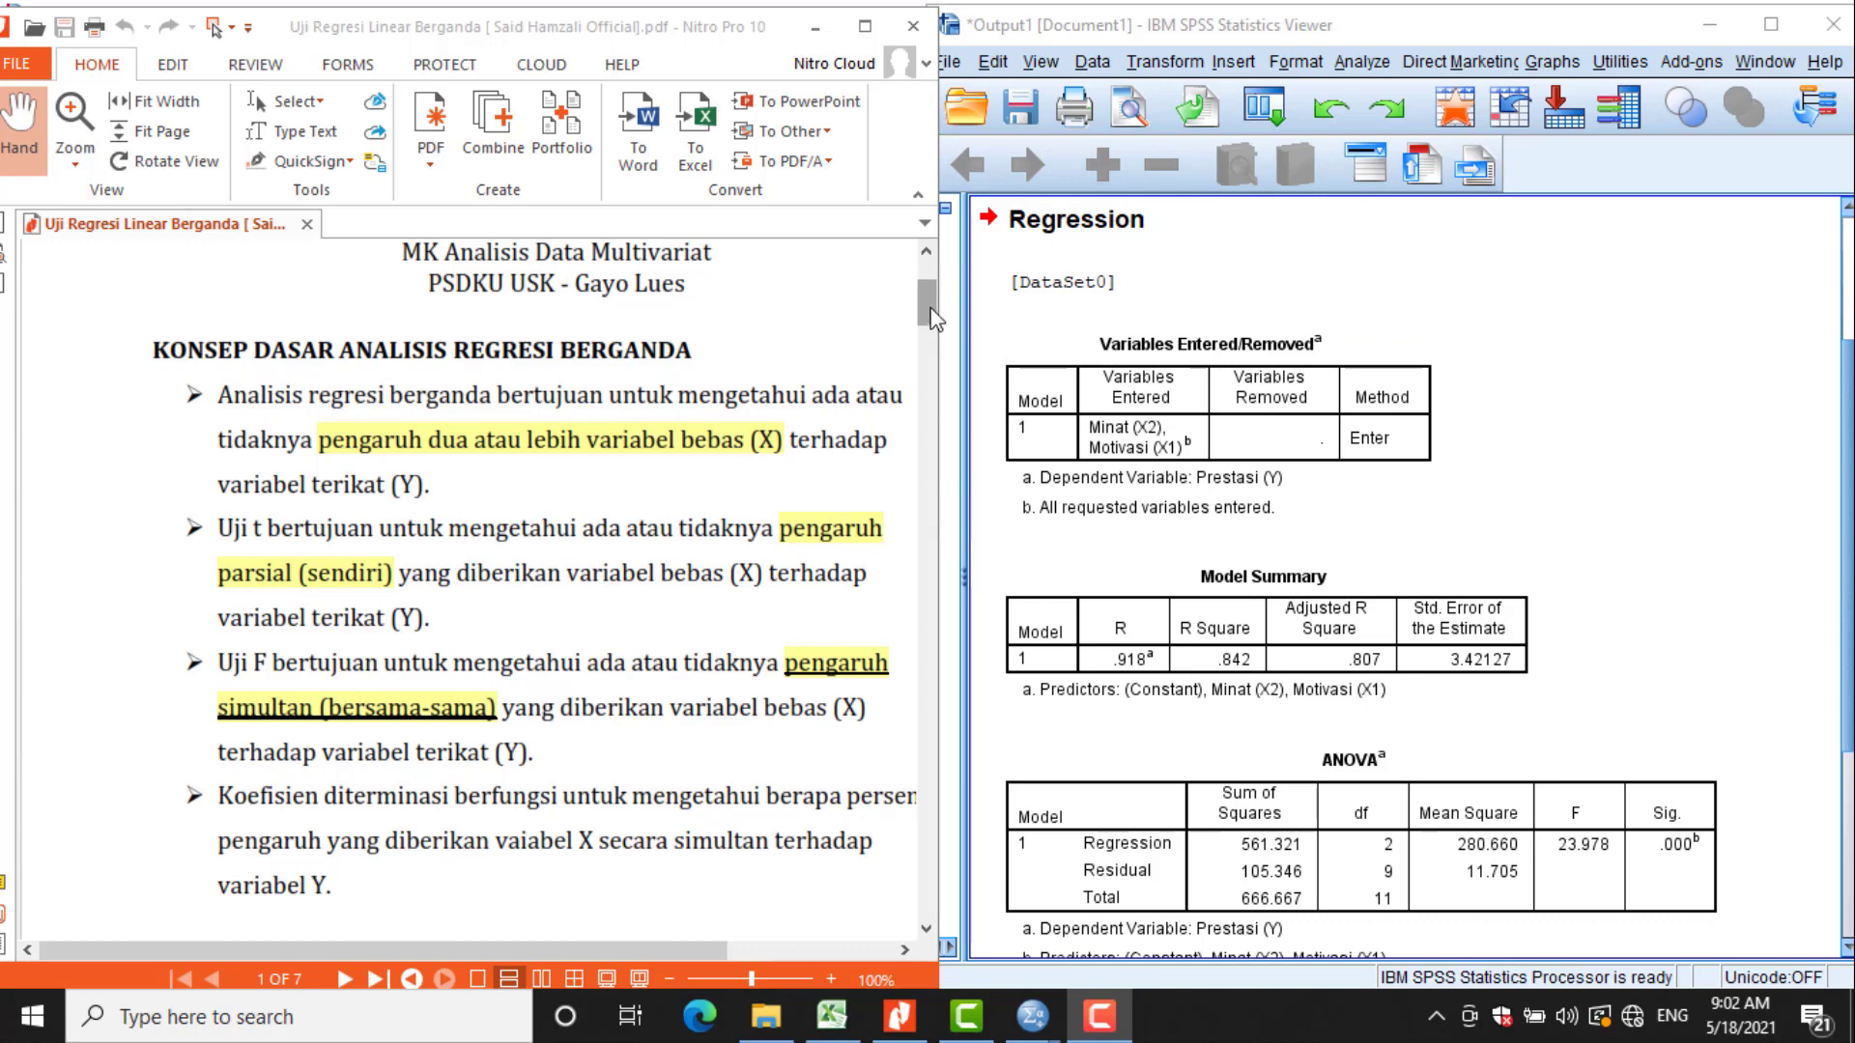
- Go to the "Perumusan Hipotesis" section on page 2 of the PDF and review the hypotheses and confidence level
drag(929, 319, 929, 335)
scroll(929, 335, down, 5)
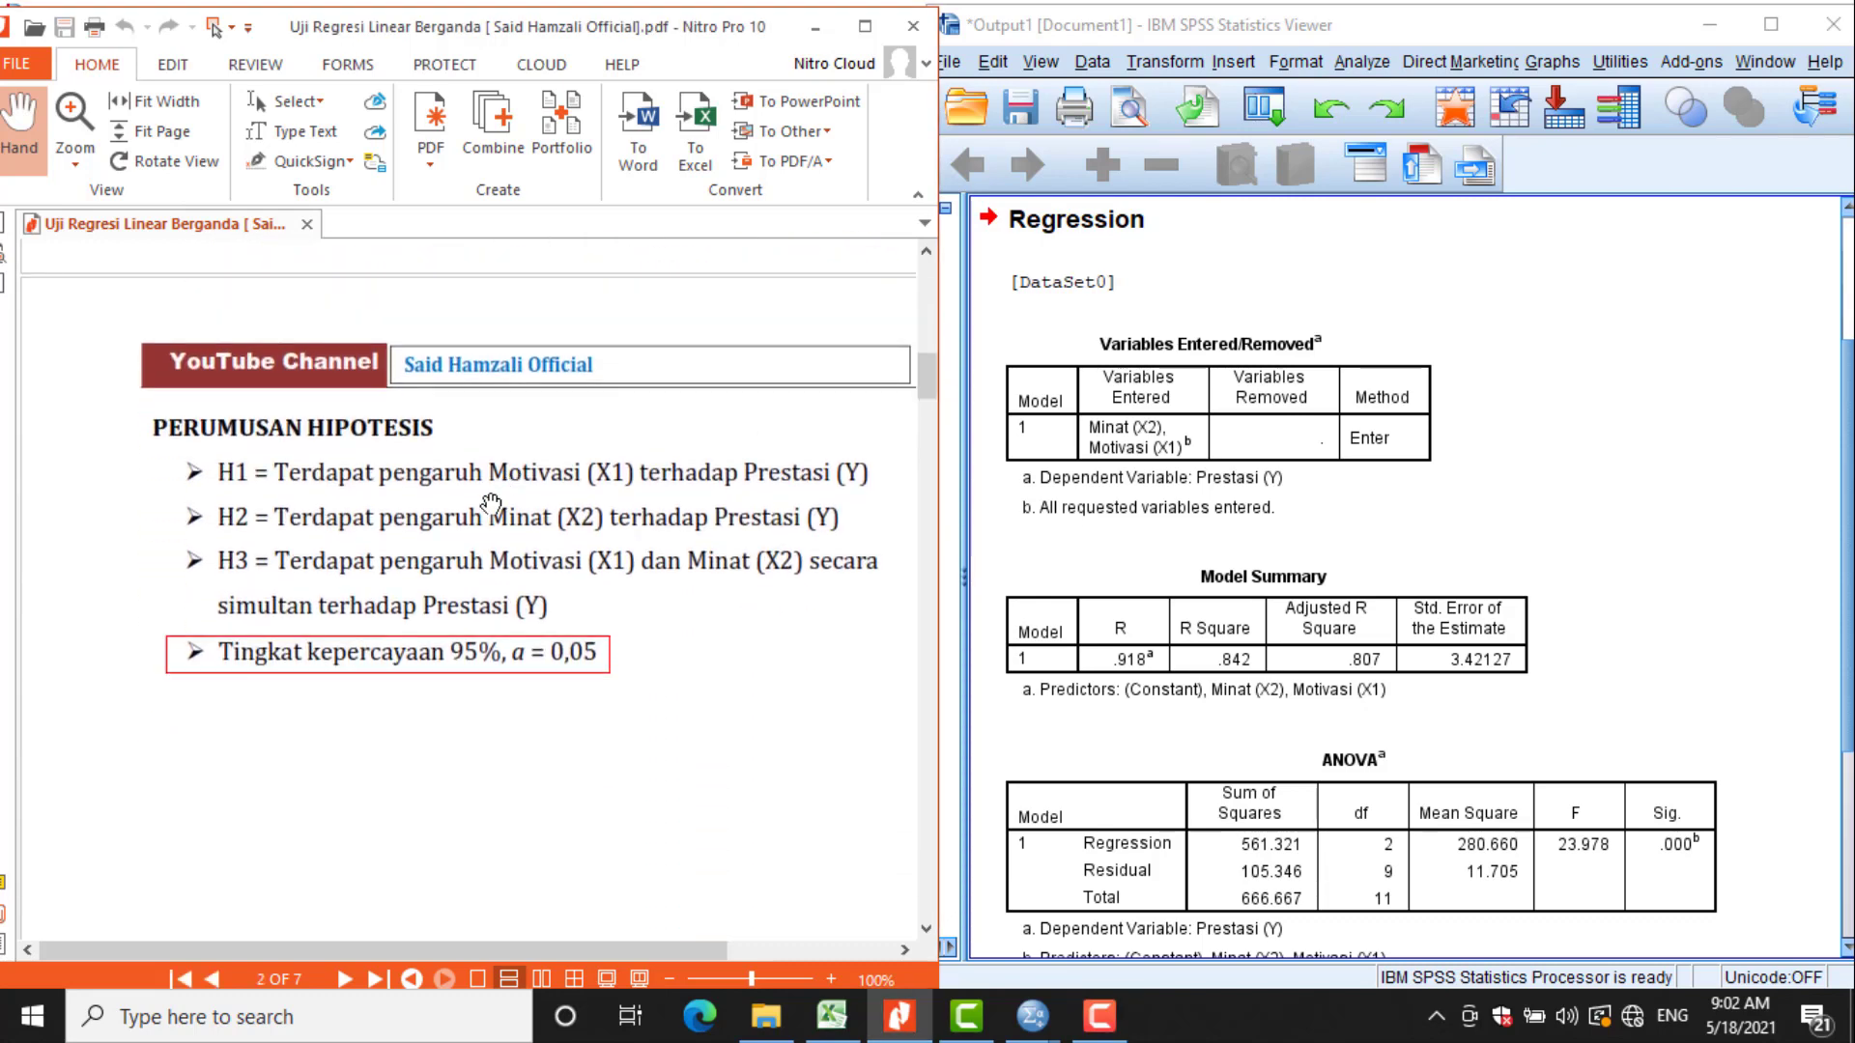